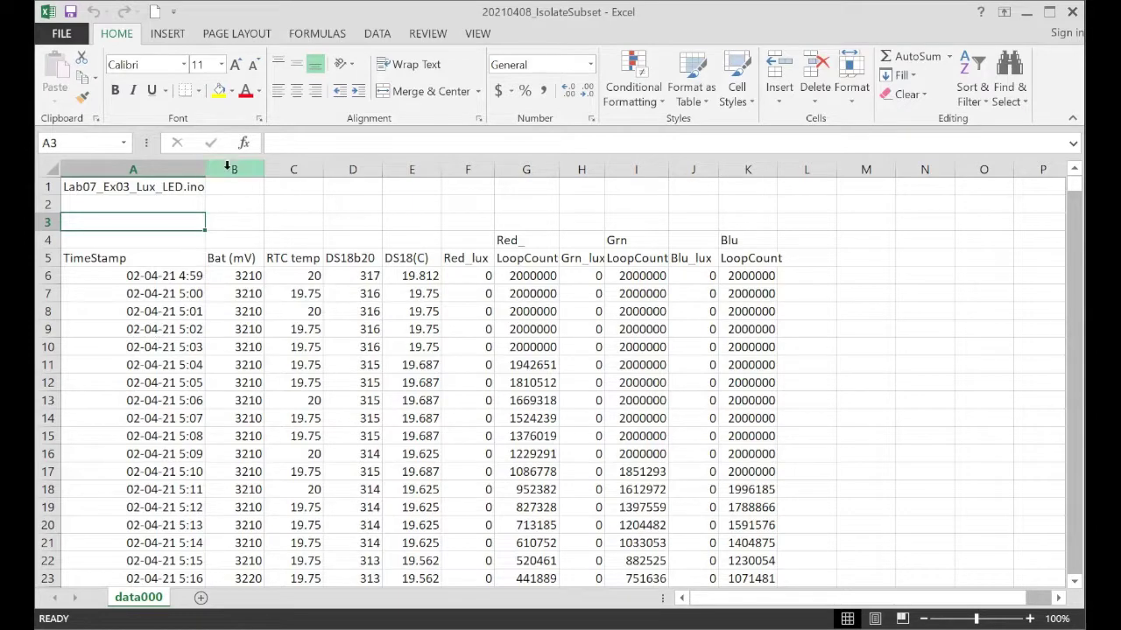
# Step: Insert a new column between TimeStamp and Bat (mV), and enter the heading HELPER in B5
pyautogui.click(233, 170)
pyautogui.rightClick(232, 170)
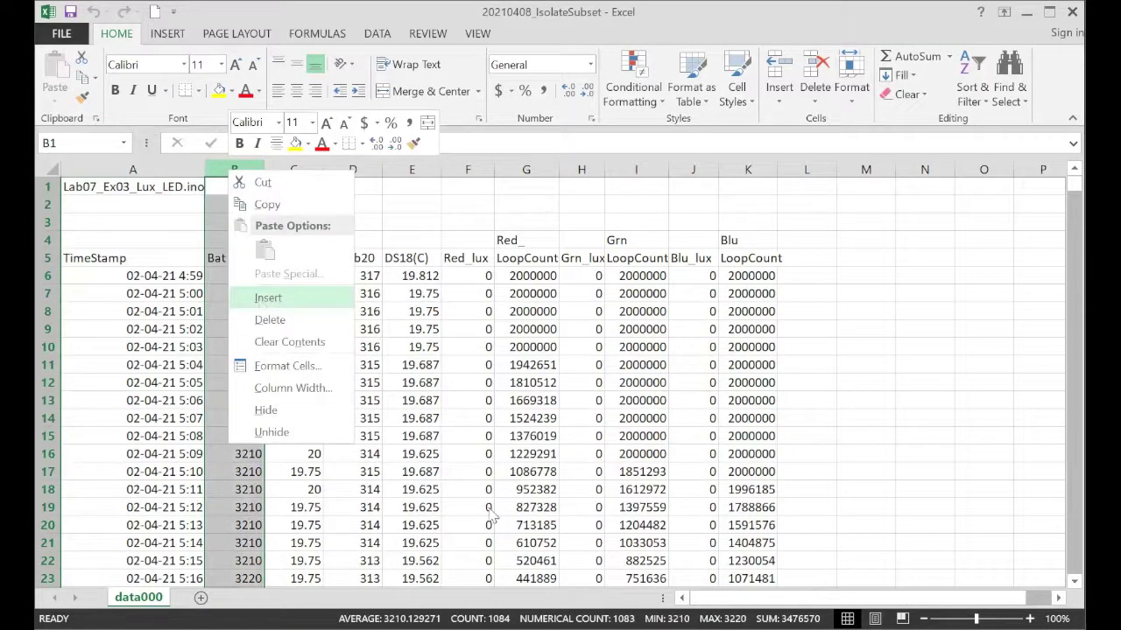
pyautogui.click(260, 295)
pyautogui.click(243, 243)
pyautogui.click(245, 254)
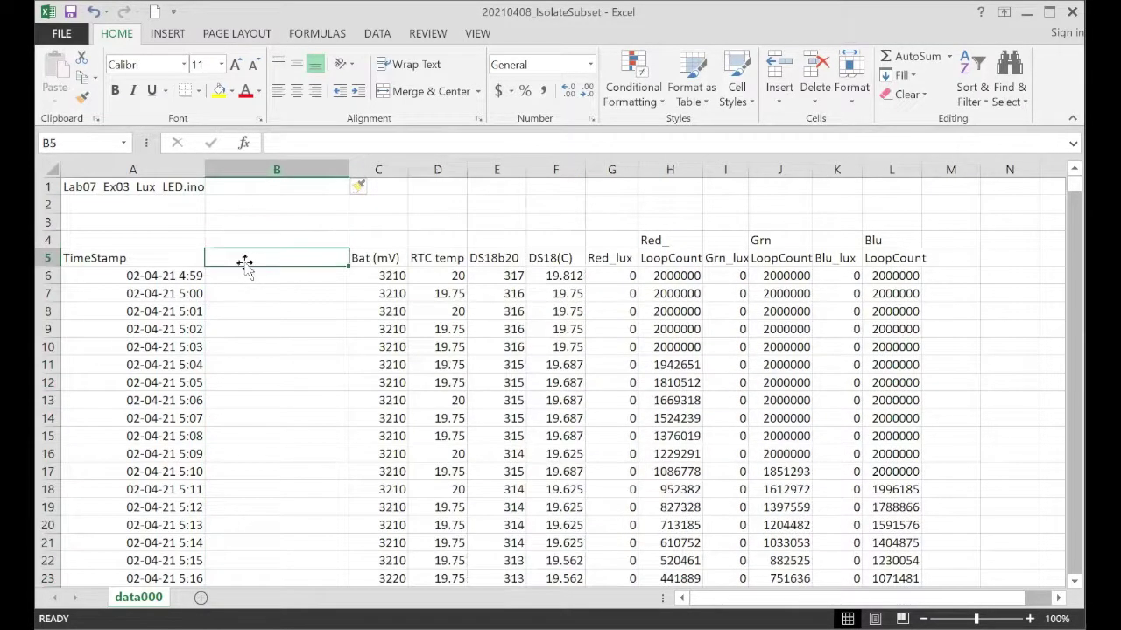
pyautogui.write('HELPER')
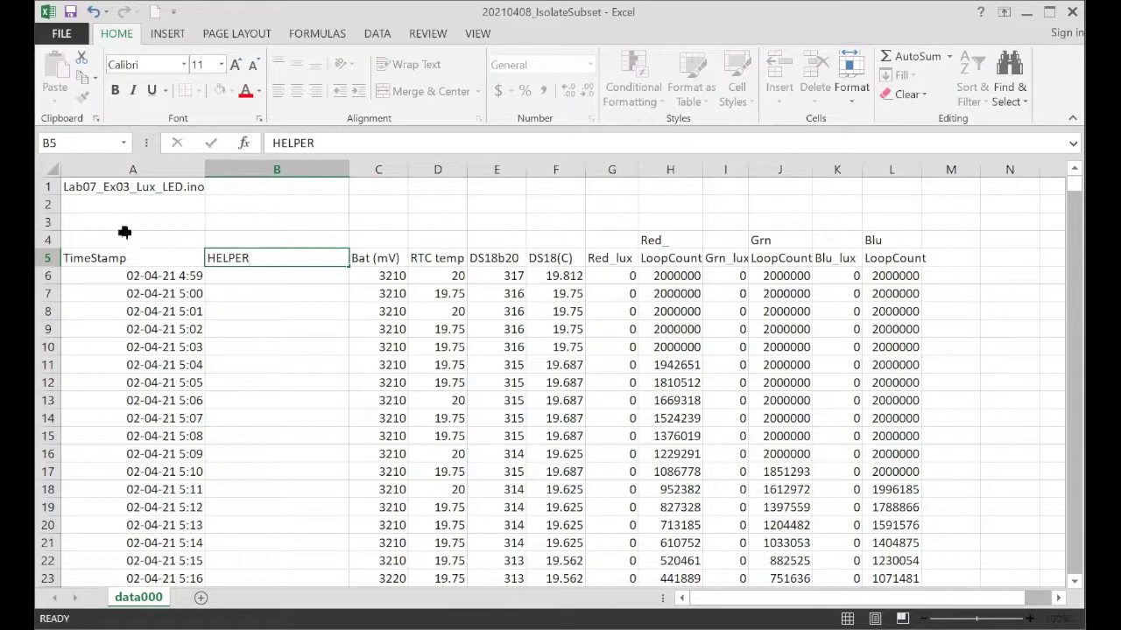
# Step: Label cell A3 "Subsampling interval" and enter 5 in A4 below it
pyautogui.click(125, 230)
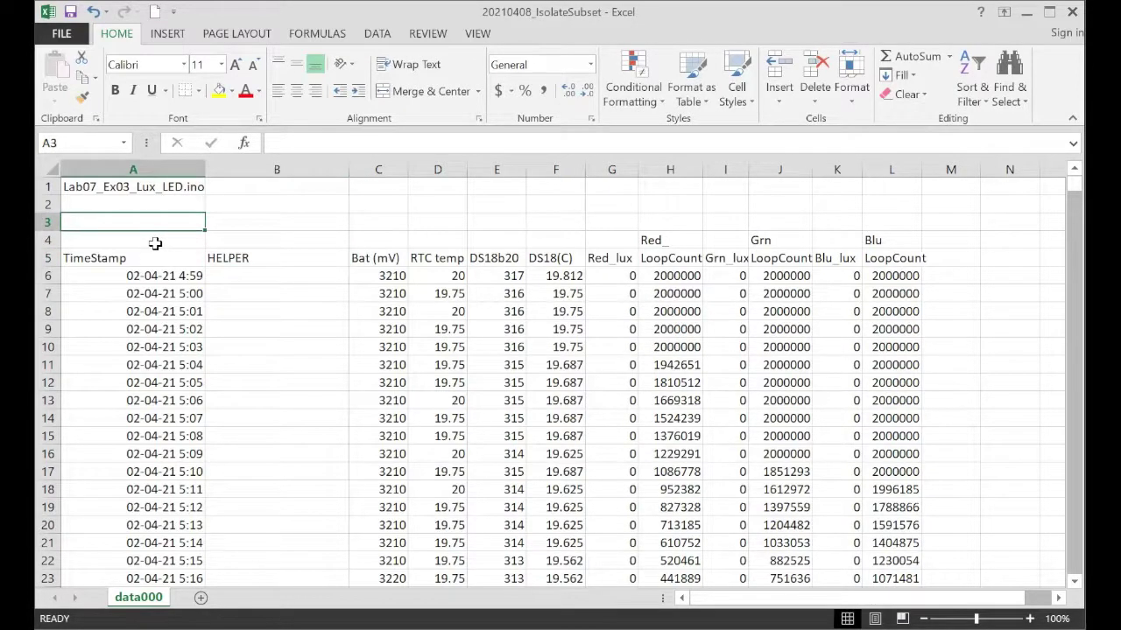
pyautogui.write('Subsampling interval')
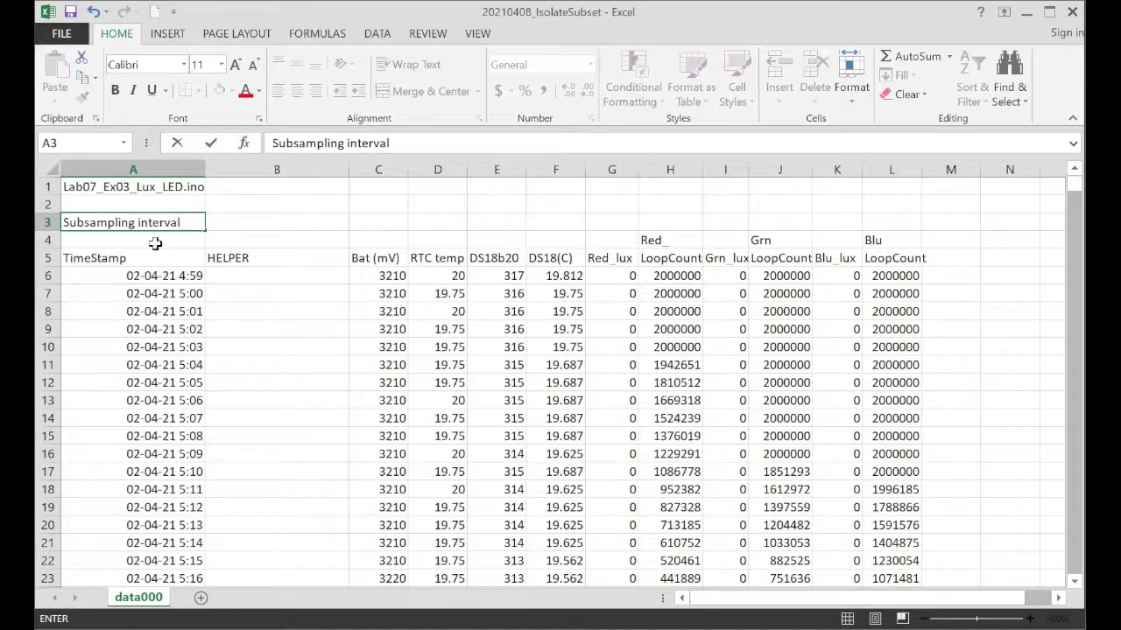
pyautogui.click(155, 243)
pyautogui.write('5')
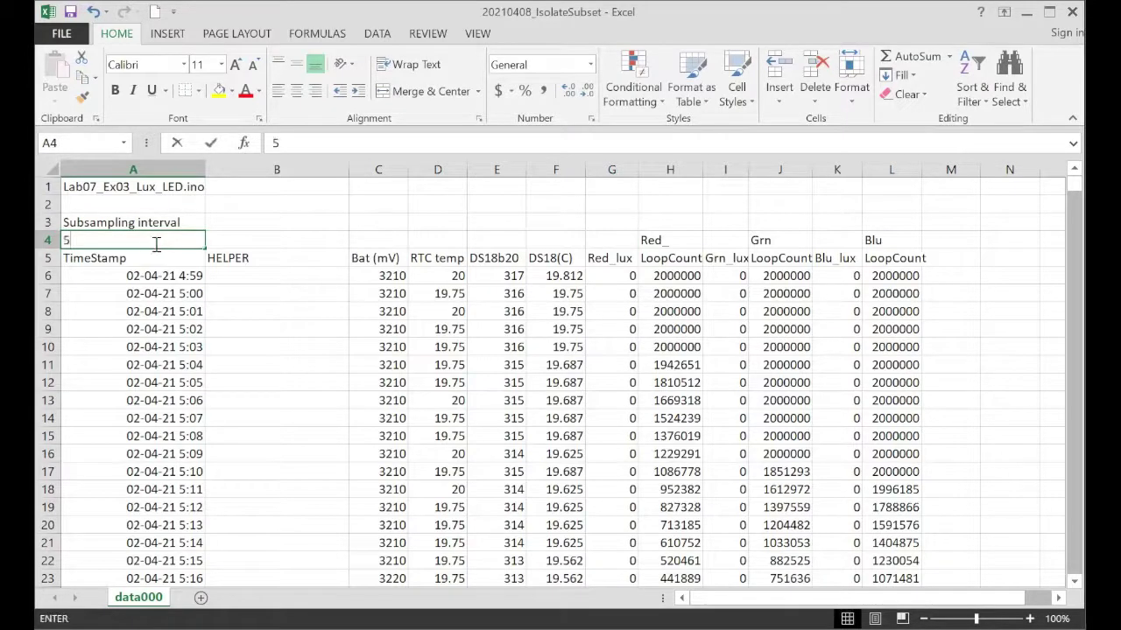
pyautogui.click(167, 205)
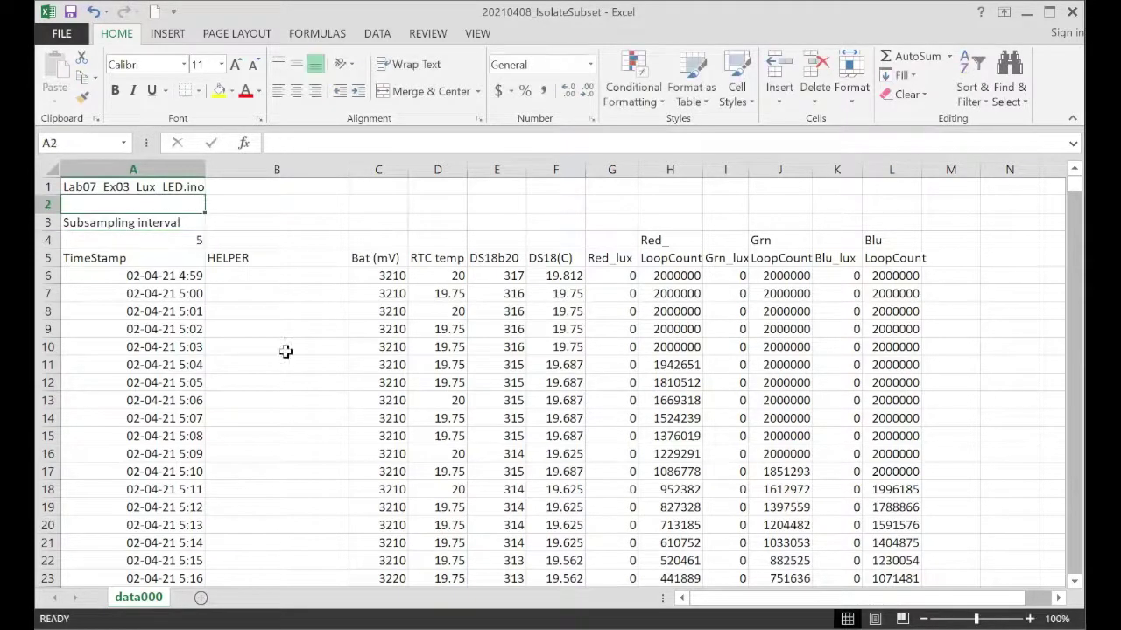
# Step: Enter the formula =MINUTE(A6) in B6 to extract the minutes from the first timestamp
pyautogui.click(219, 276)
pyautogui.click(166, 276)
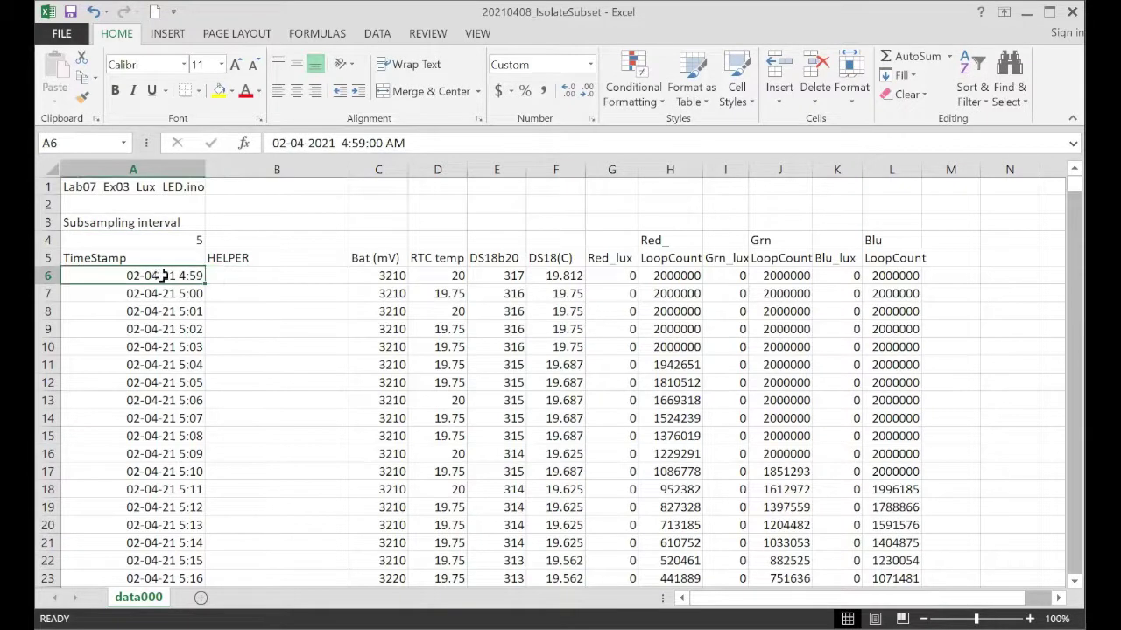
pyautogui.click(260, 277)
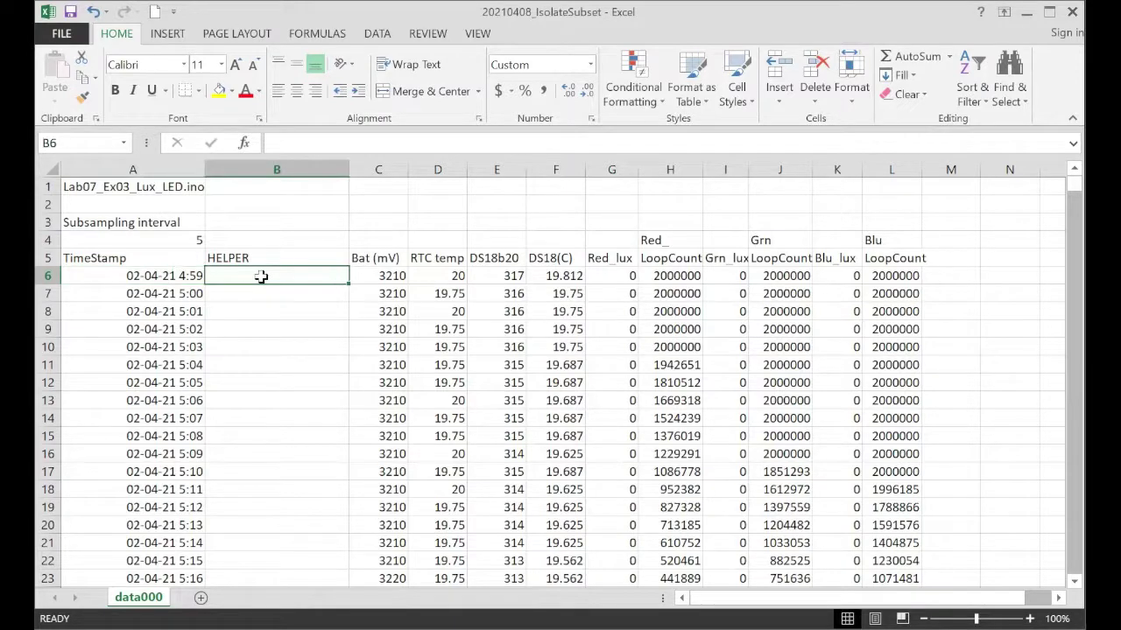
pyautogui.write('=M')
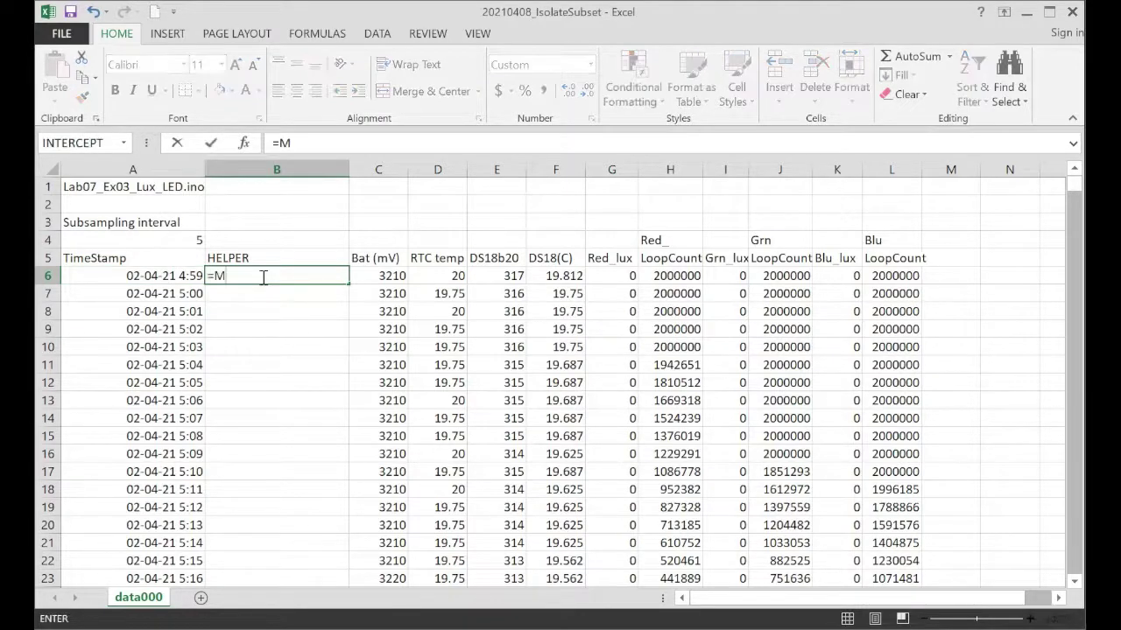
pyautogui.write('INUTE')
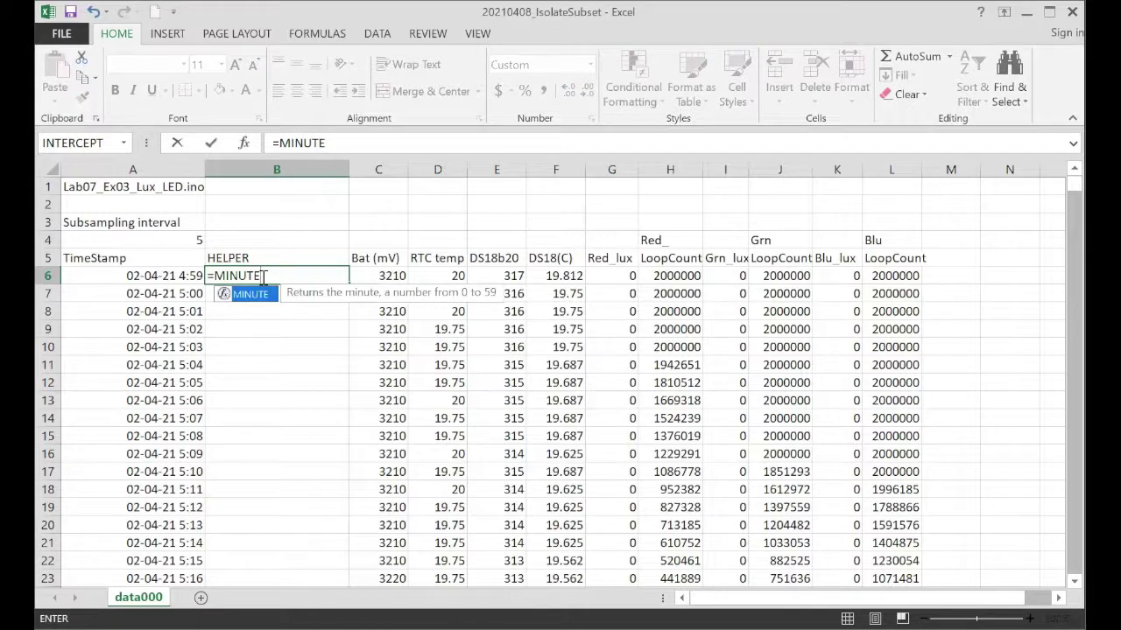
pyautogui.write('(')
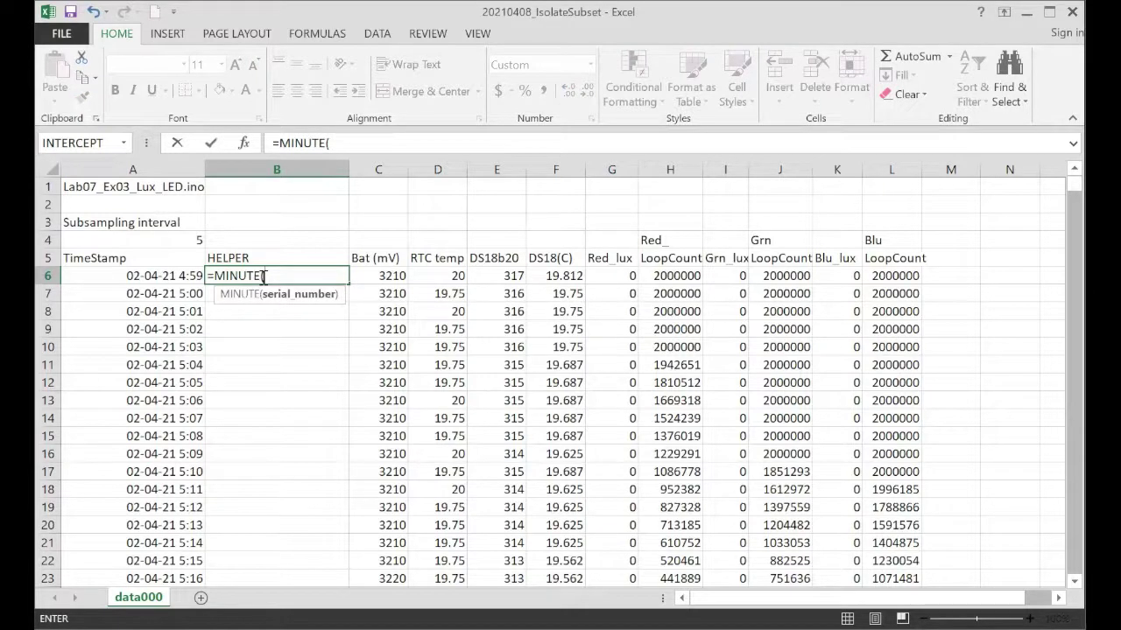
pyautogui.press('Left')
pyautogui.press('Return')
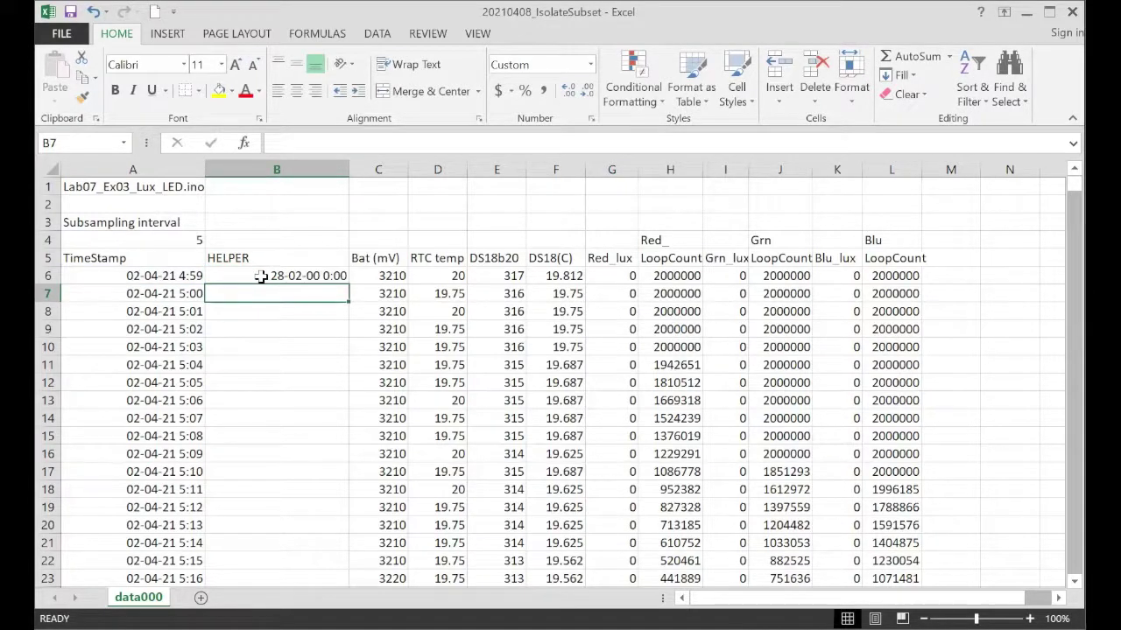
# Step: Format the whole HELPER column as Number with 0 decimal places
pyautogui.rightClick(282, 167)
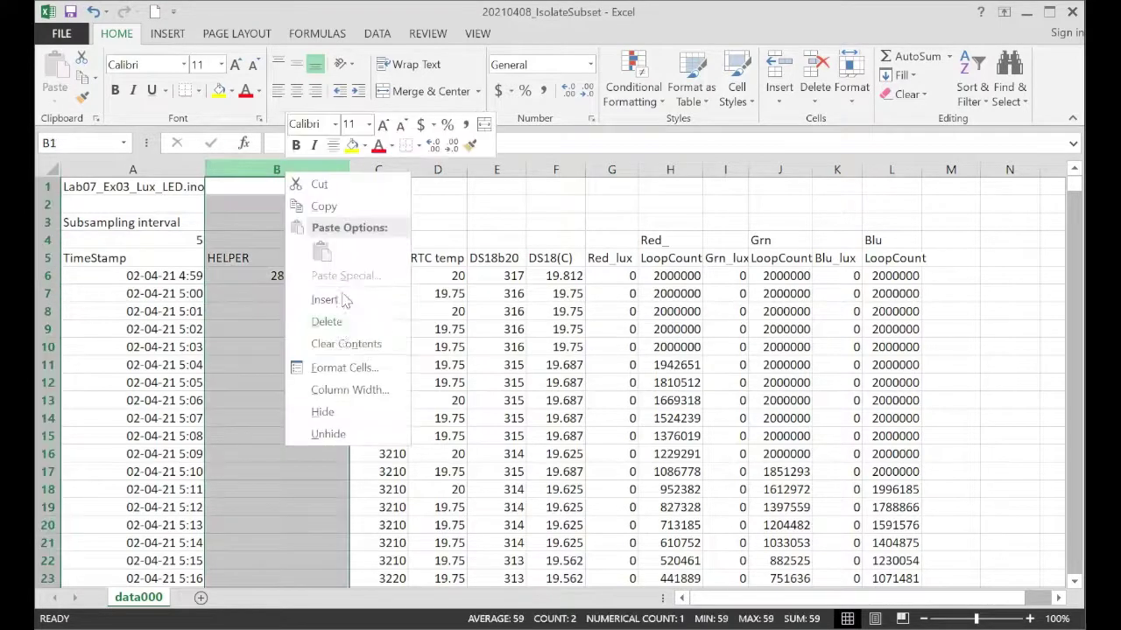
pyautogui.click(344, 379)
pyautogui.click(140, 230)
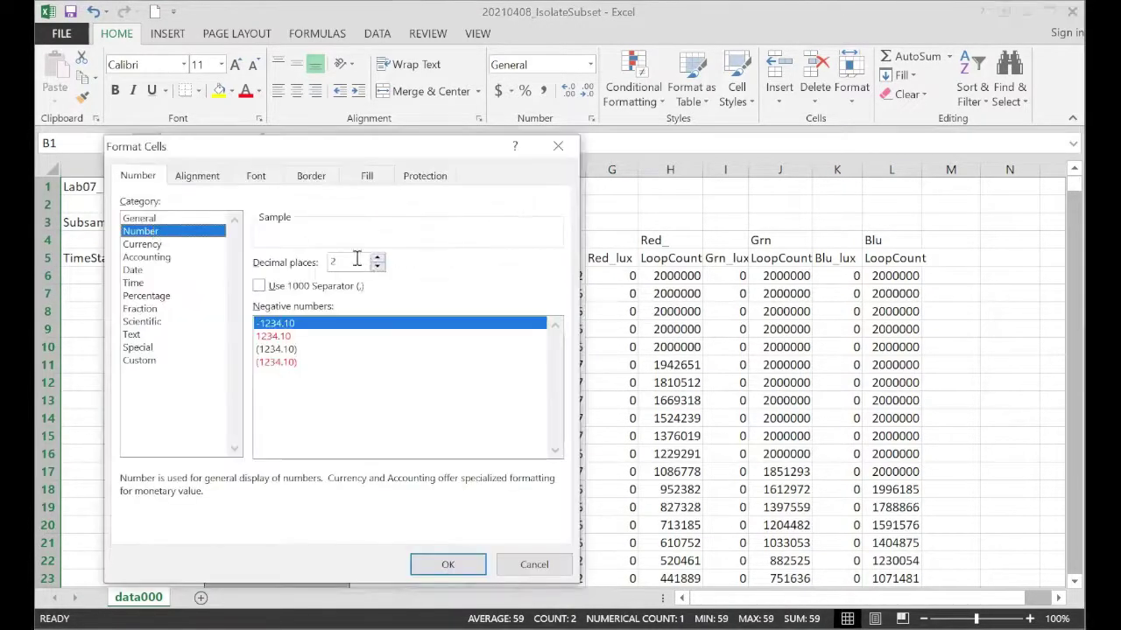
pyautogui.click(378, 267)
pyautogui.click(377, 267)
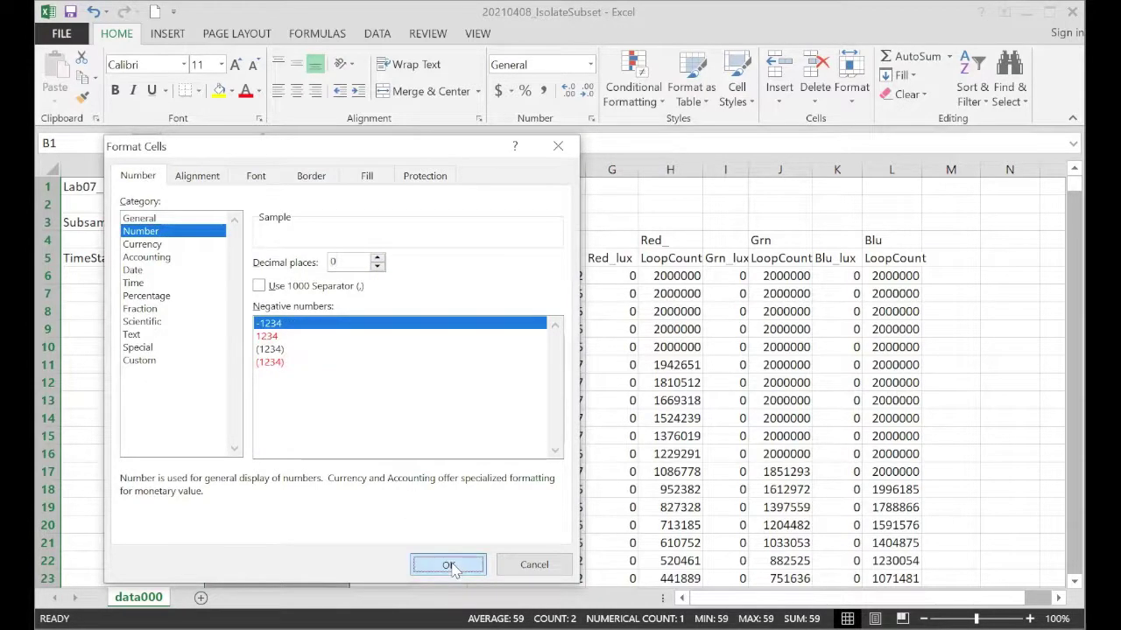
pyautogui.press('Return')
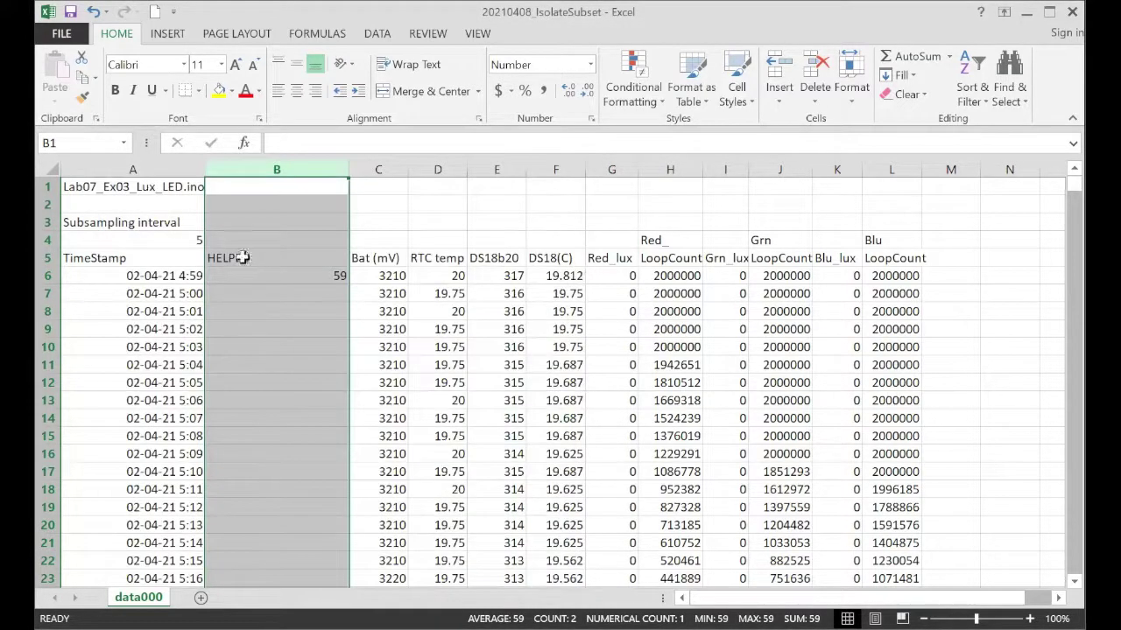
# Step: Wrap the B6 formula in MOD with the interval cell as absolute divisor, giving =MOD(MINUTE(A6),$A$4)
pyautogui.click(175, 275)
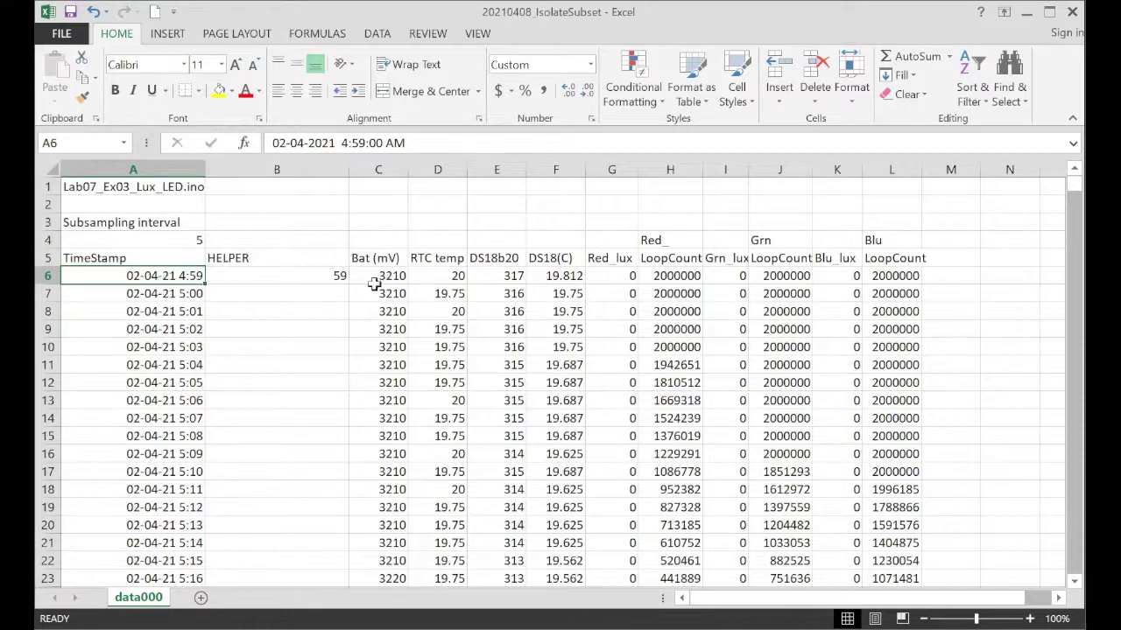
pyautogui.click(325, 278)
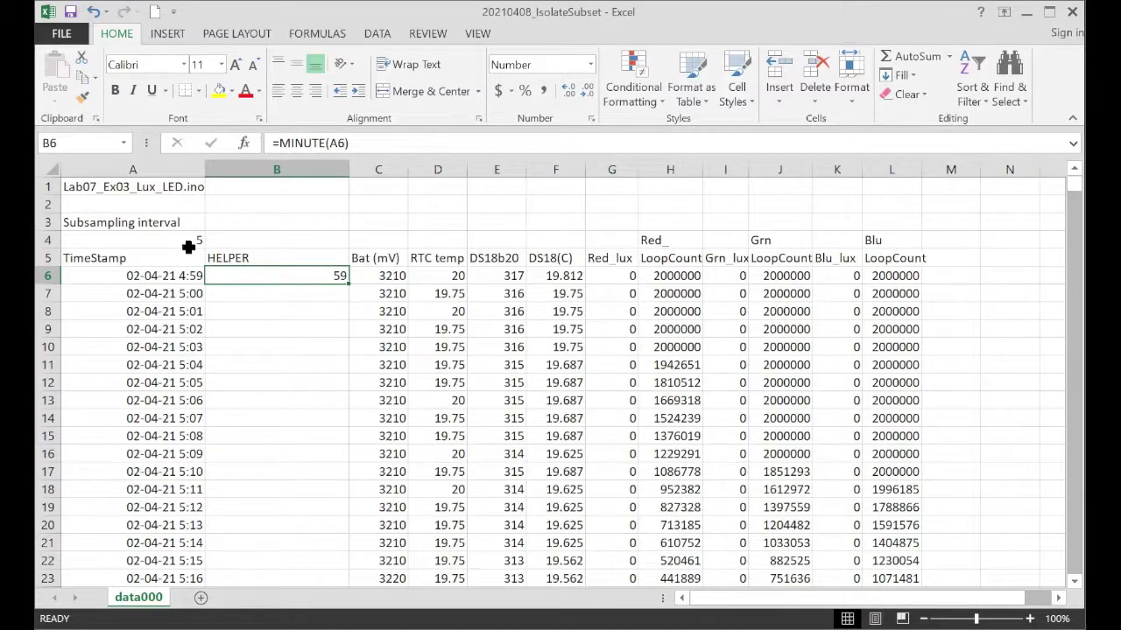
pyautogui.click(279, 143)
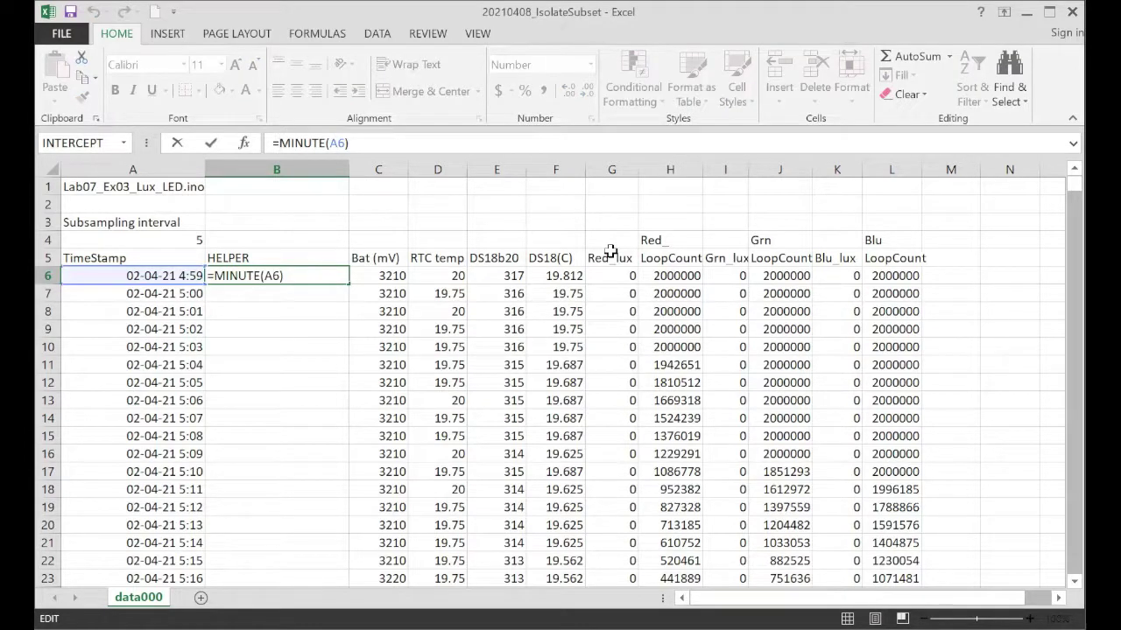
pyautogui.write('M')
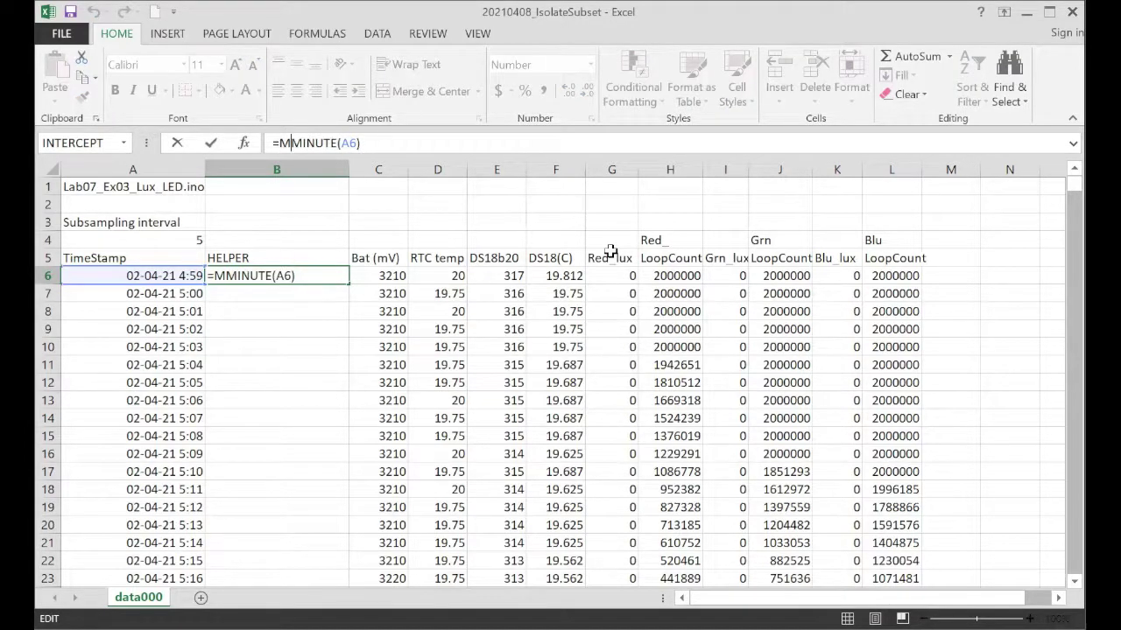
pyautogui.write('OD(')
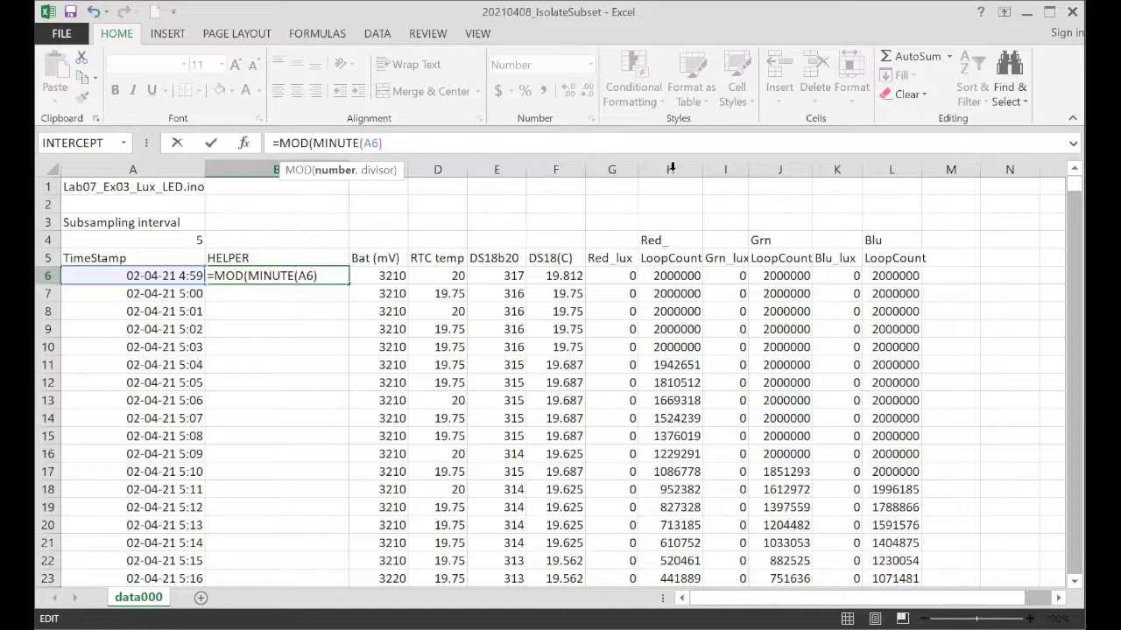
pyautogui.click(385, 145)
pyautogui.write(',$')
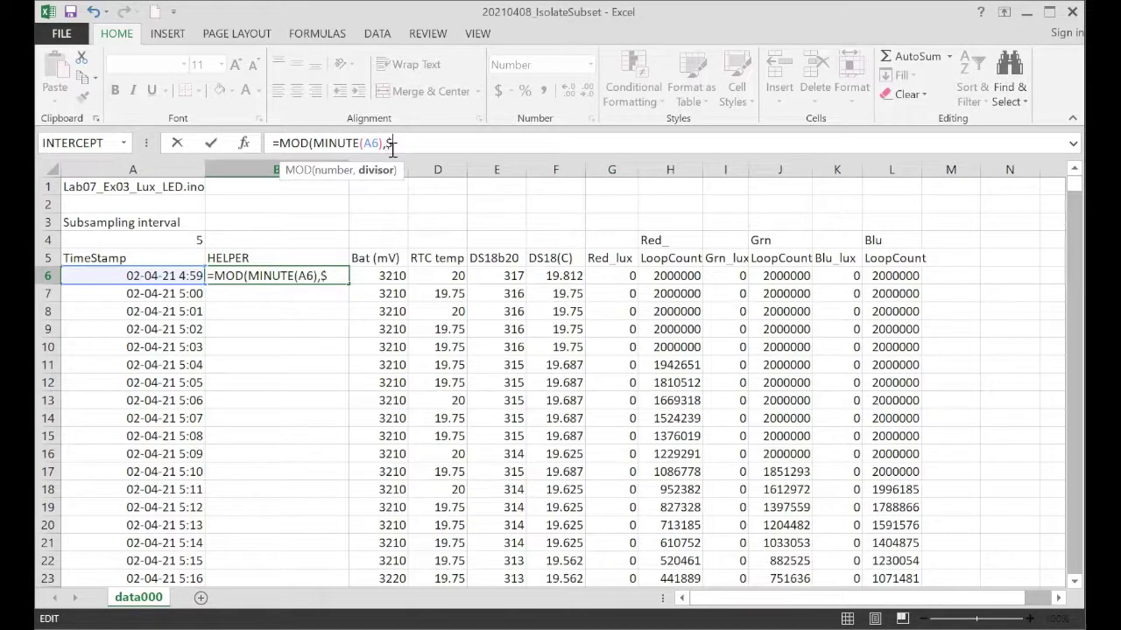
pyautogui.write('a$4)')
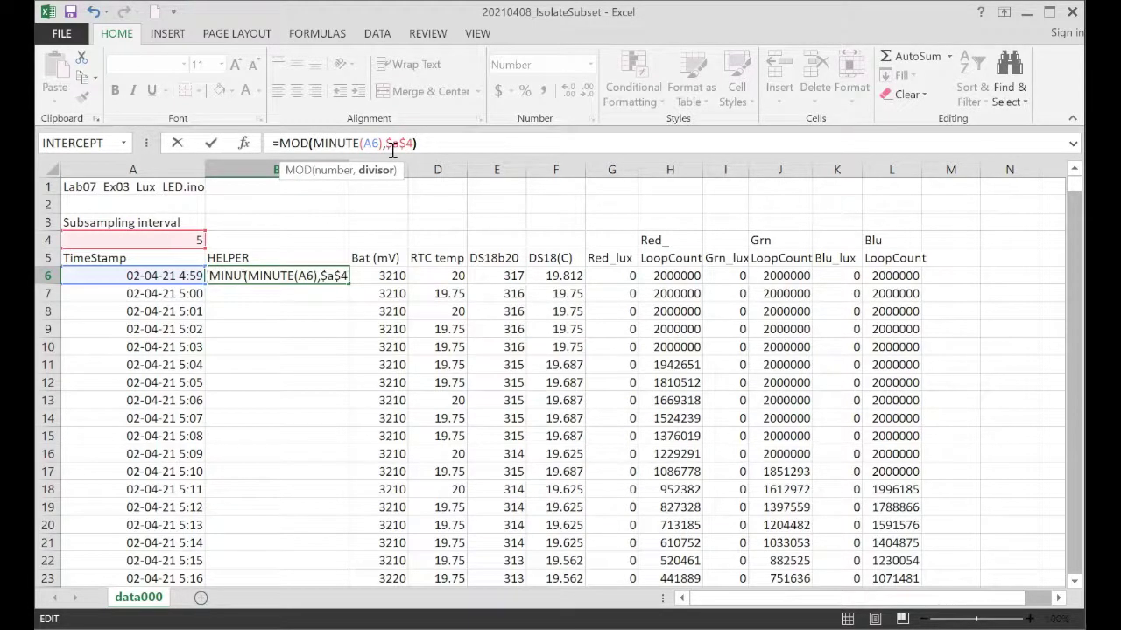
pyautogui.press('Return')
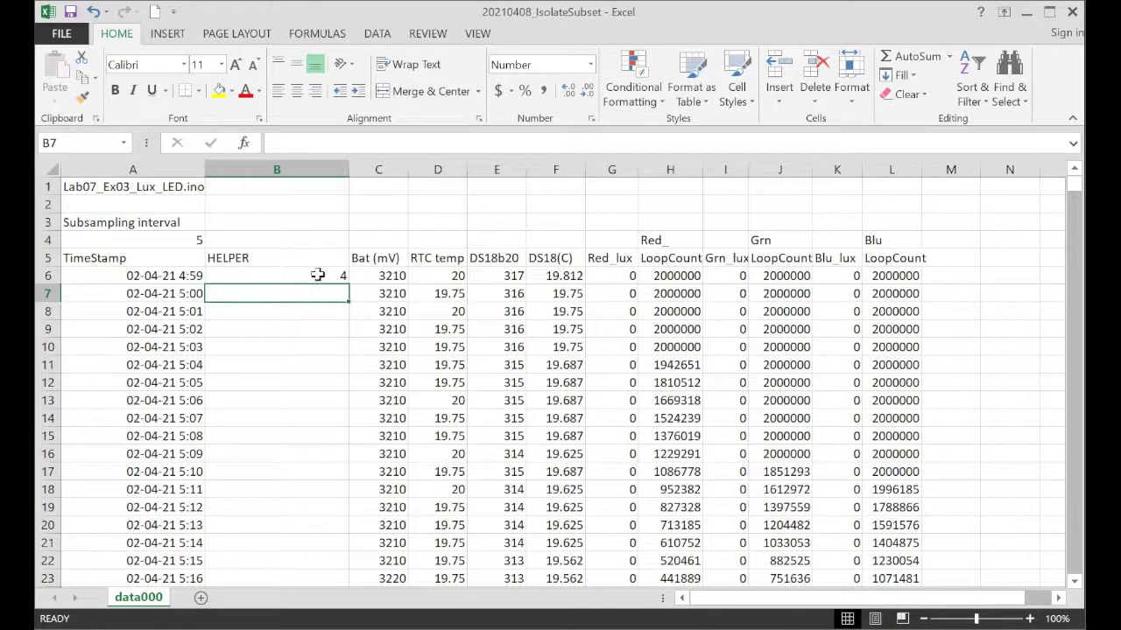
# Step: Extend the B6 formula with a test for zero remainder, making it =MOD(MINUTE(A6),$A$4)=0
pyautogui.click(318, 275)
pyautogui.click(453, 142)
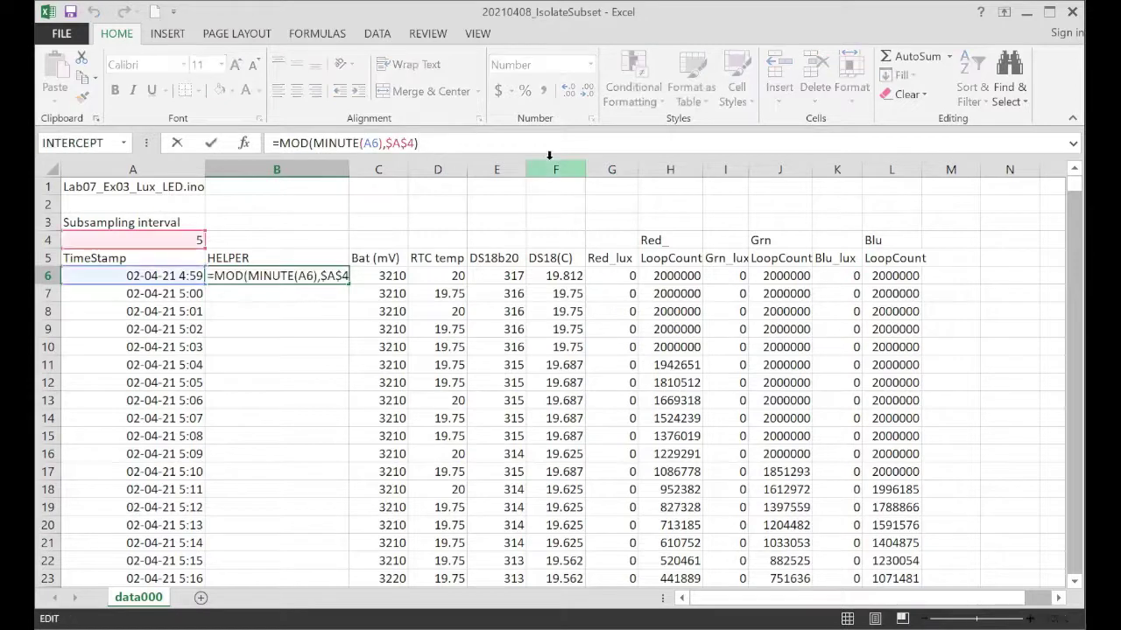
pyautogui.write('=')
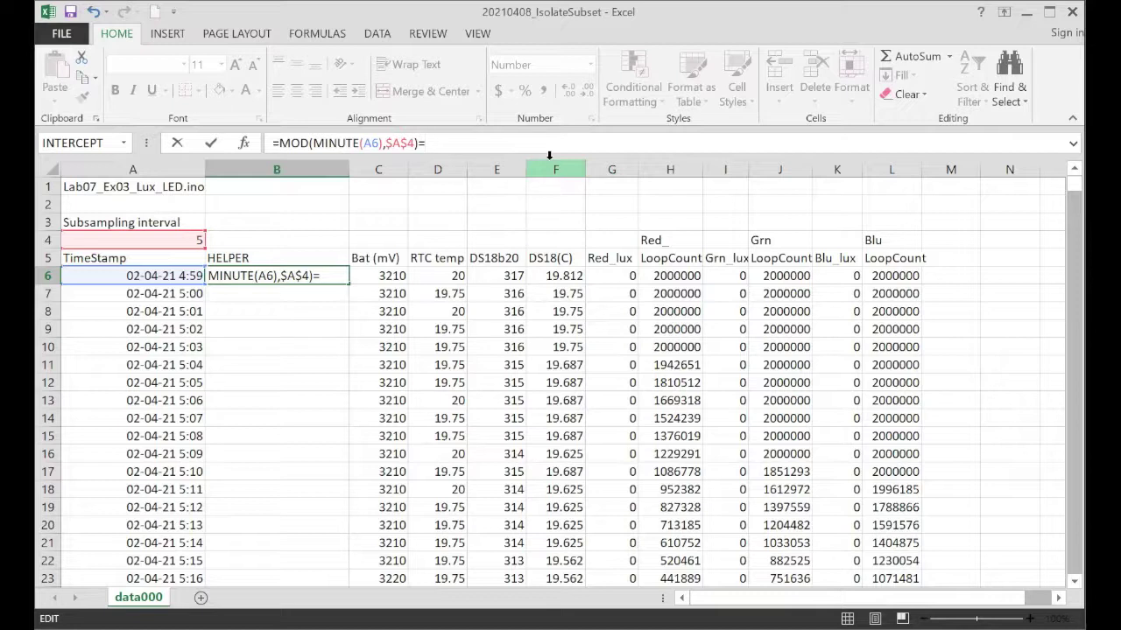
pyautogui.write('0')
pyautogui.press('Return')
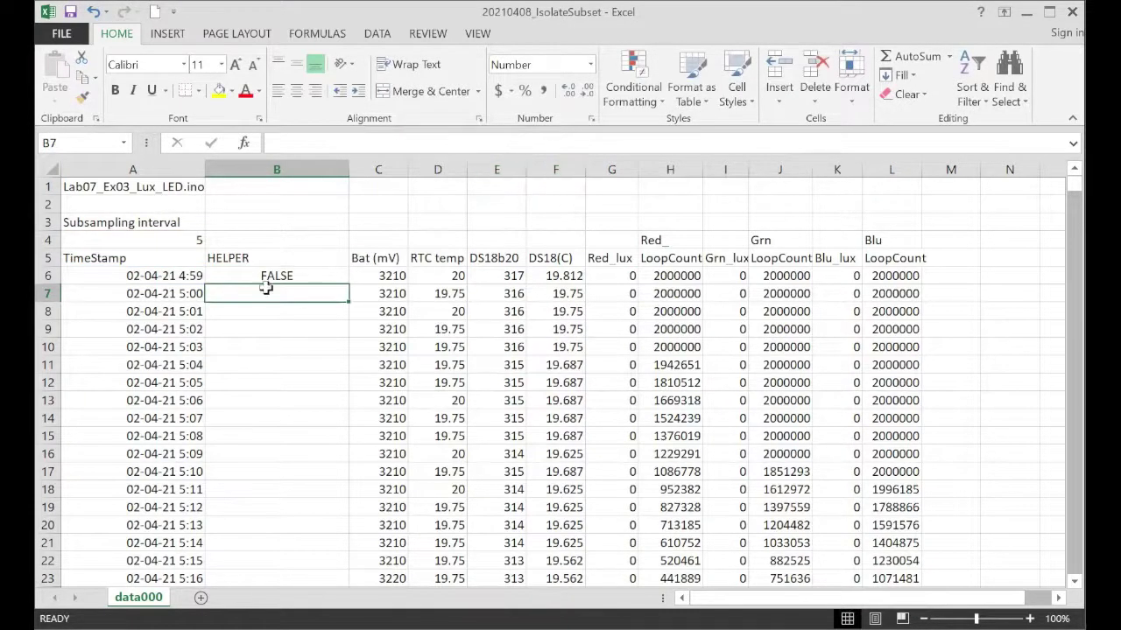
# Step: Copy the B6 formula to B7 and fill it down the HELPER column for all remaining data rows
pyautogui.click(310, 276)
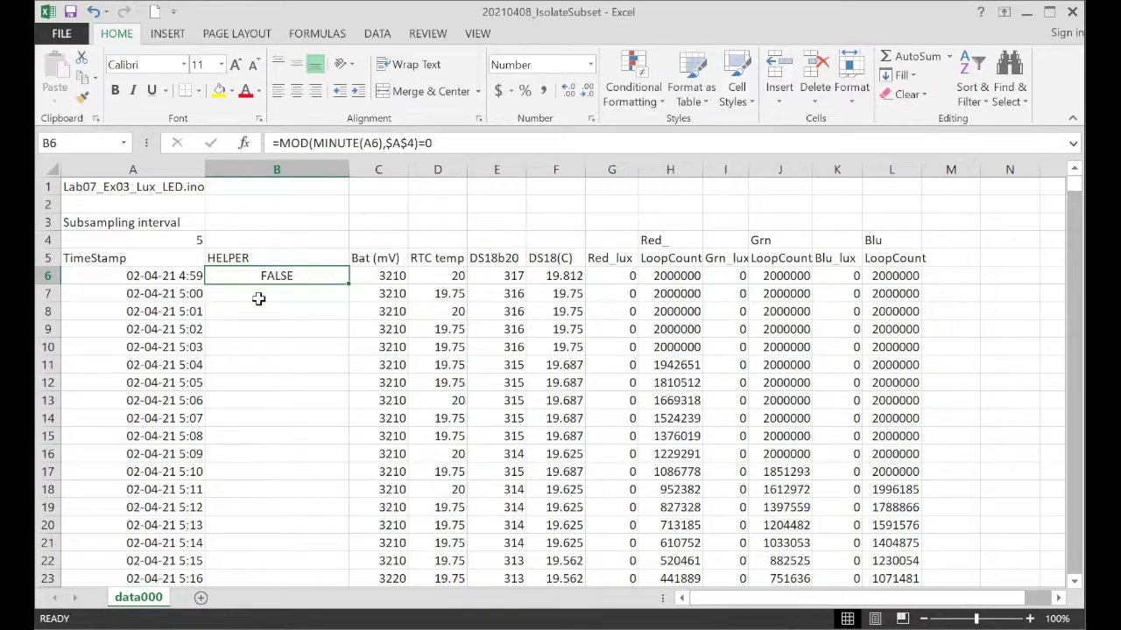
pyautogui.hotkey('ctrl', 'c')
pyautogui.click(295, 291)
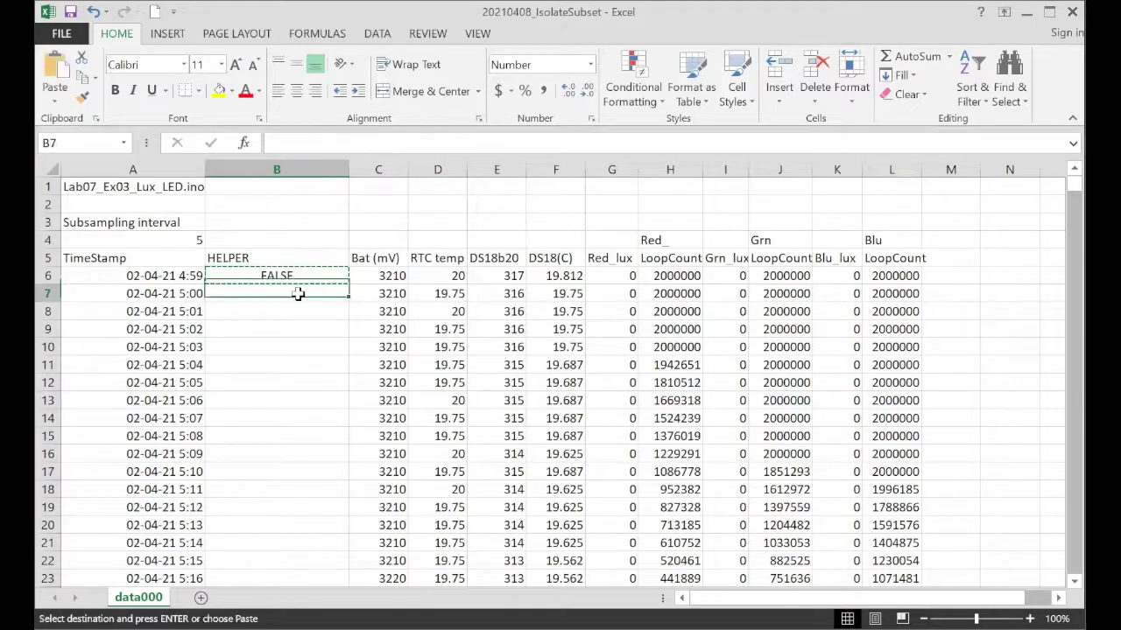
pyautogui.hotkey('ctrl', 'v')
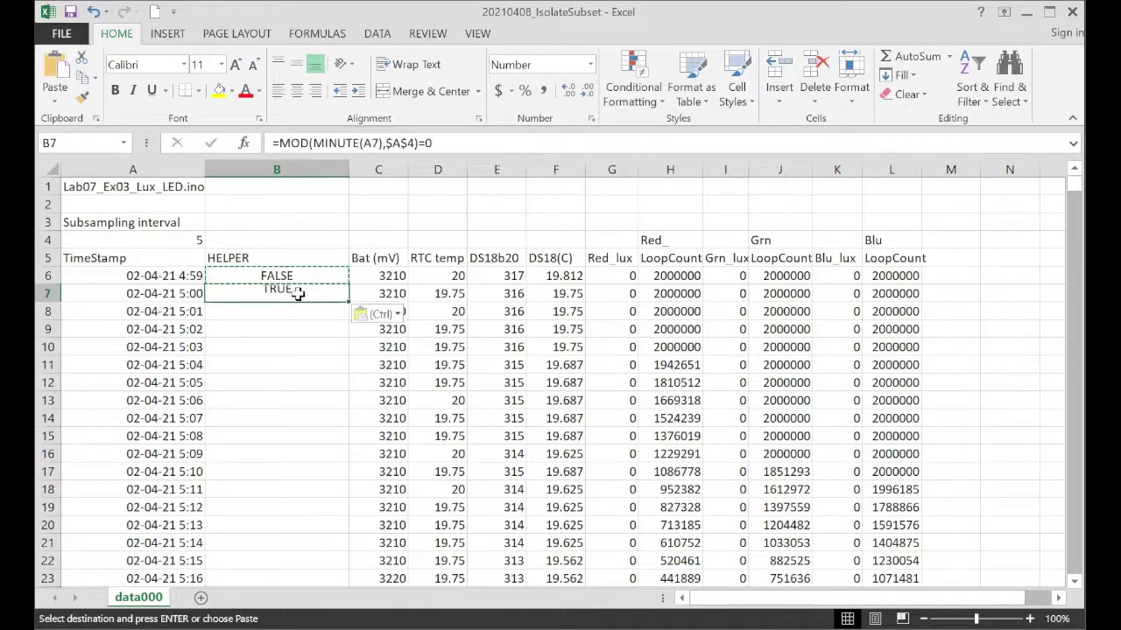
pyautogui.doubleClick(350, 302)
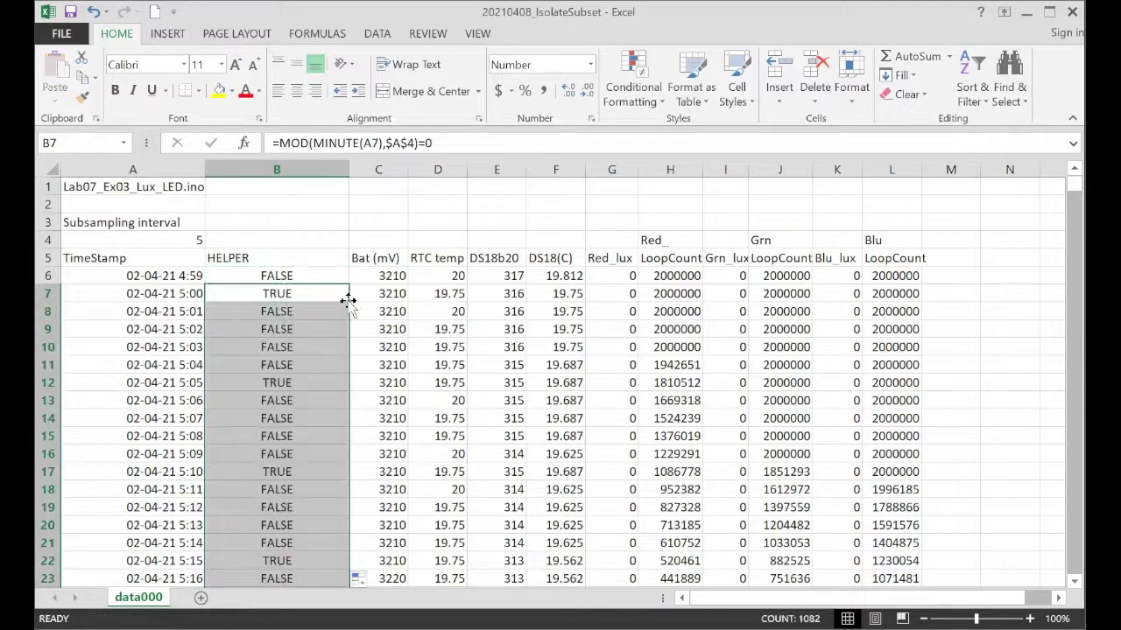
# Step: Shade the subsampling interval cell A4 with a light blue fill, and select A7:B7
pyautogui.click(116, 241)
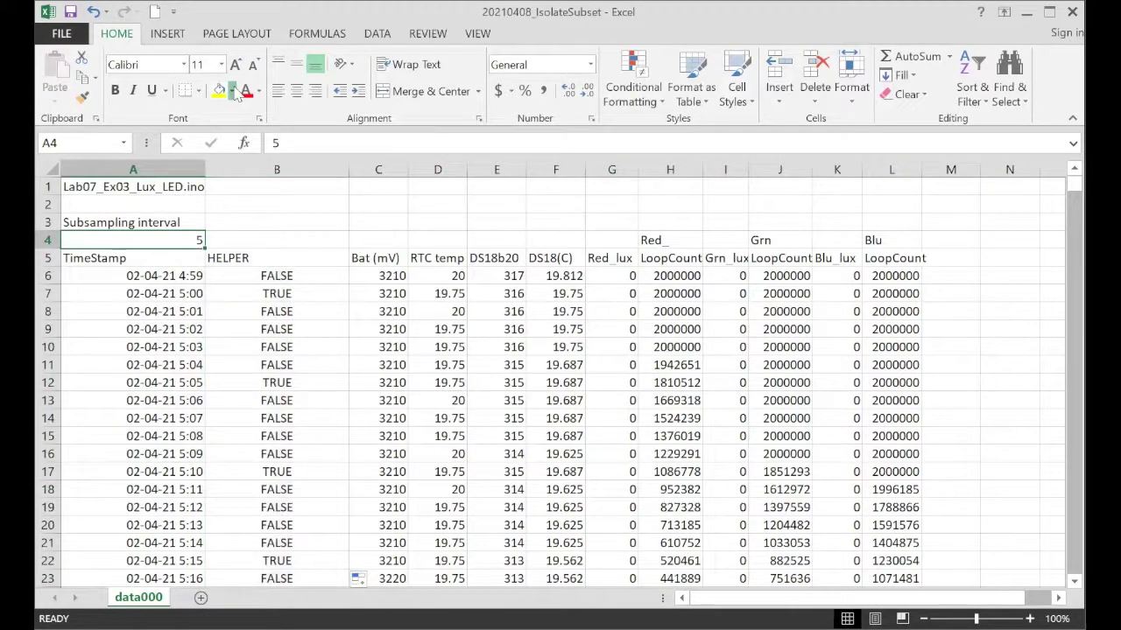
pyautogui.click(233, 91)
pyautogui.press('Escape')
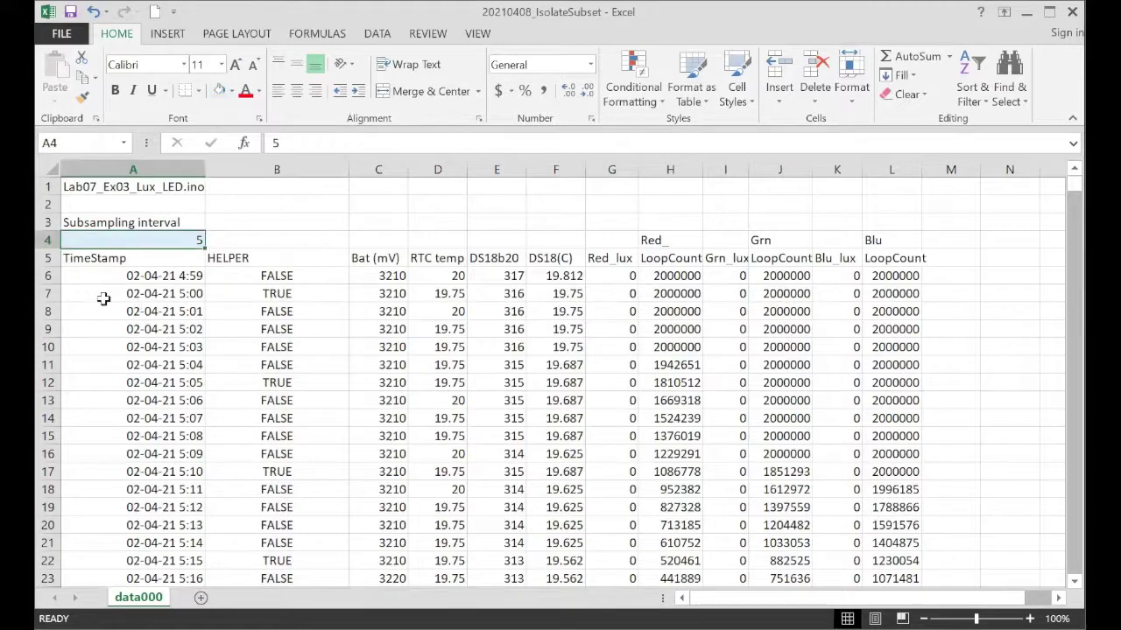
pyautogui.moveTo(105, 293); pyautogui.dragTo(265, 294)
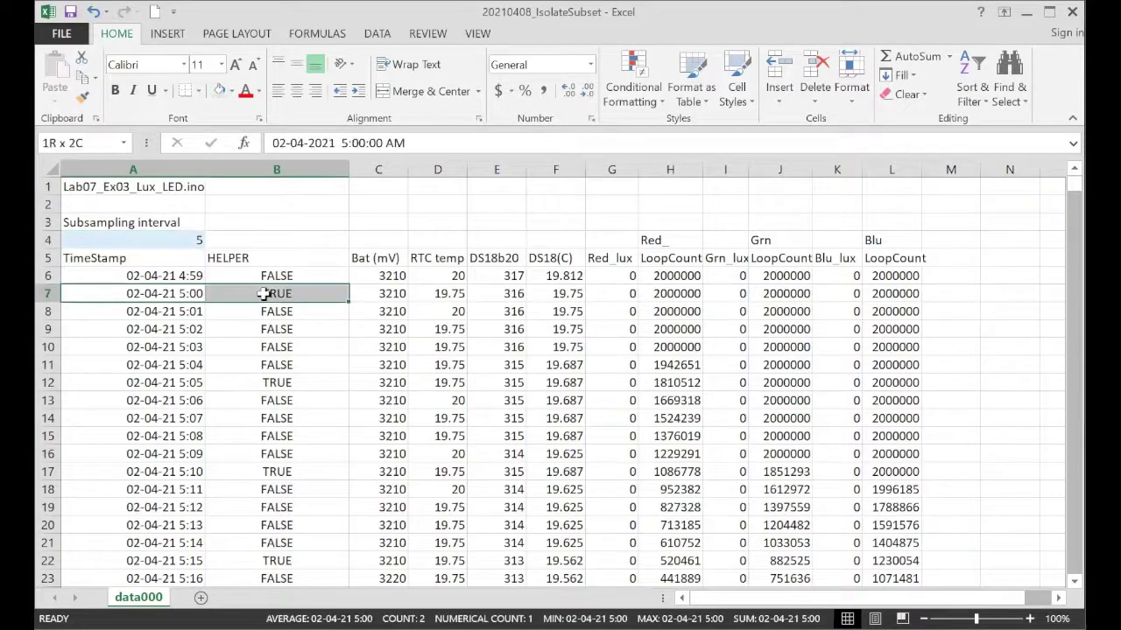
# Step: Shade the TRUE rows A7:B7, A12:B12 and A17:B17 with the same light blue fill
pyautogui.click(220, 91)
pyautogui.scroll(-1, 301, 377)
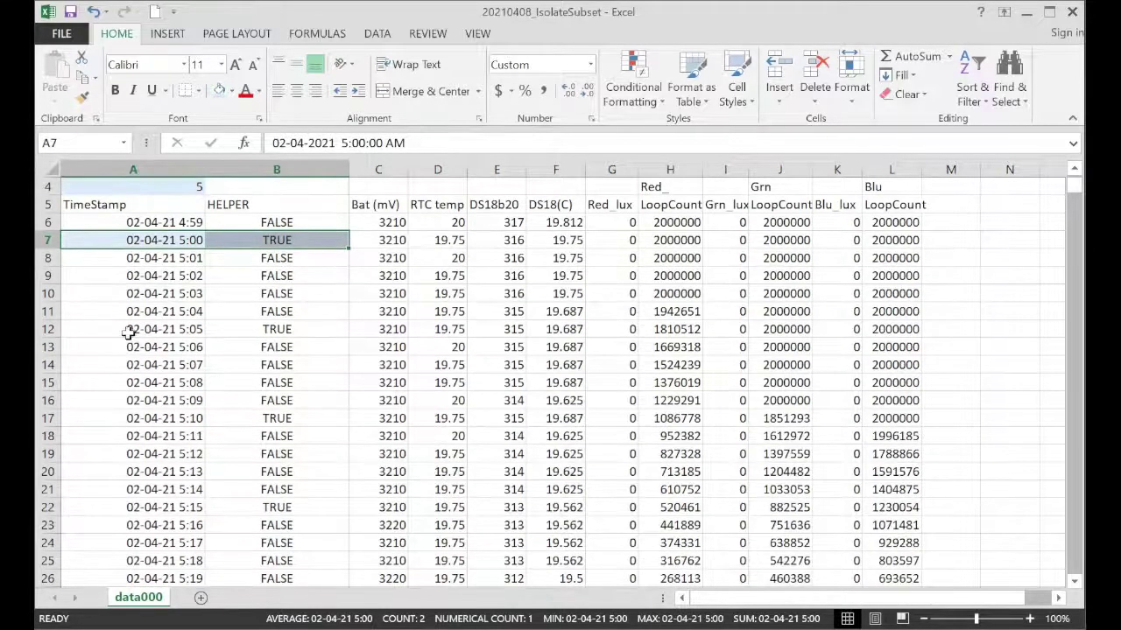
pyautogui.moveTo(125, 329); pyautogui.dragTo(271, 328)
pyautogui.click(220, 91)
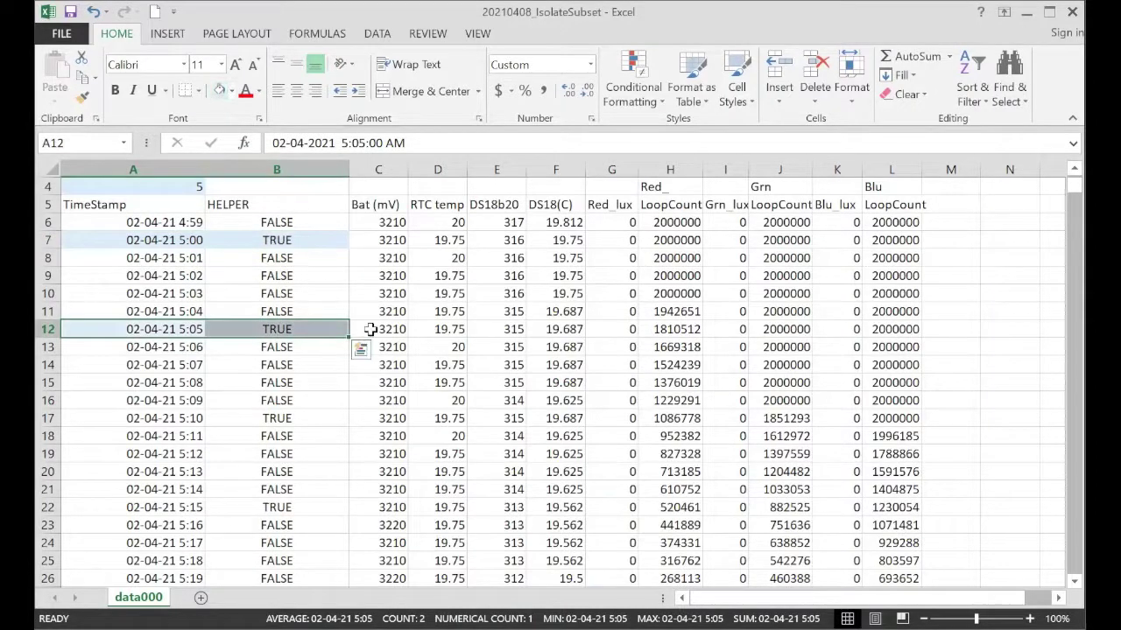
pyautogui.scroll(-2, 370, 328)
pyautogui.scroll(2, 370, 413)
pyautogui.moveTo(158, 417); pyautogui.dragTo(320, 419)
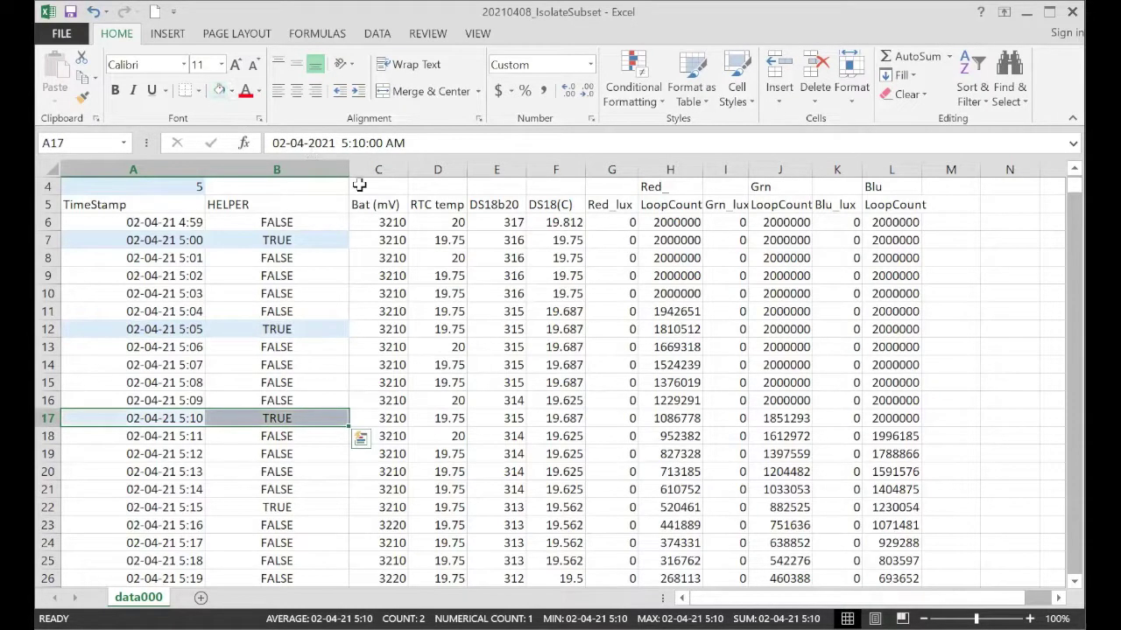
pyautogui.scroll(1, 396, 414)
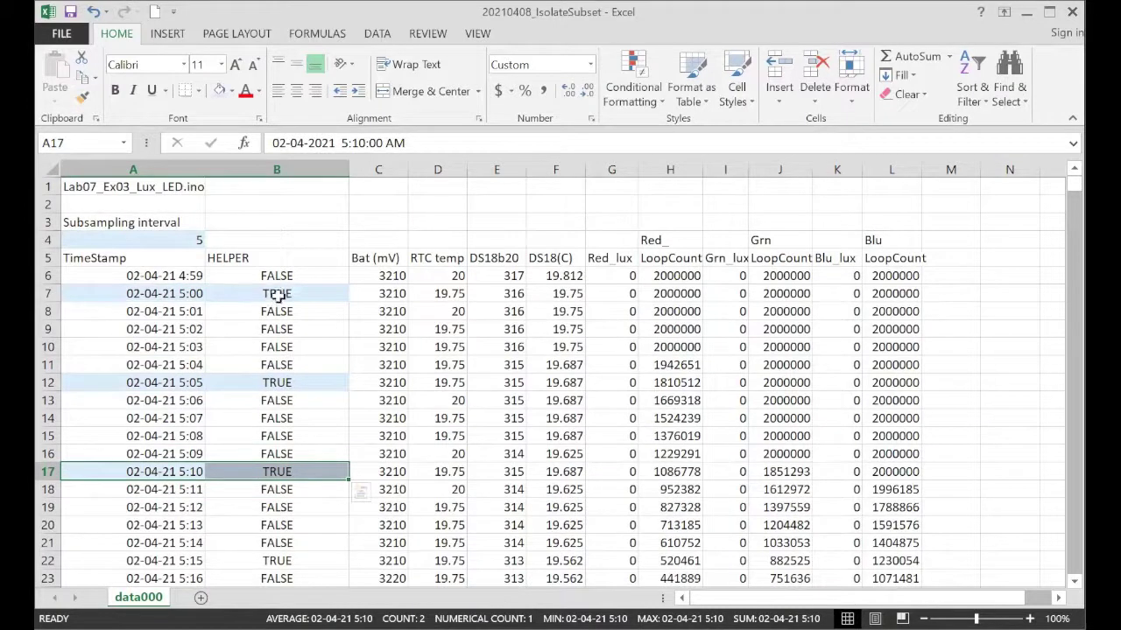
# Step: Select the whole data table starting at A5 and set up a custom sort by HELPER values, Largest to Smallest
pyautogui.click(132, 258)
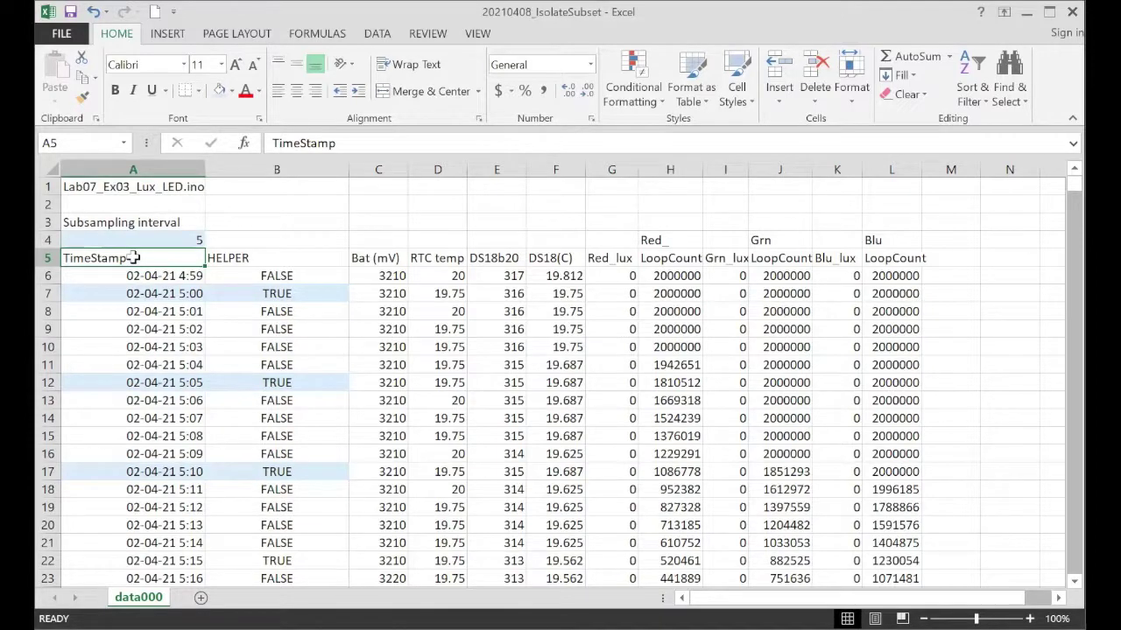
pyautogui.hotkey('ctrl', 'shift', 'End')
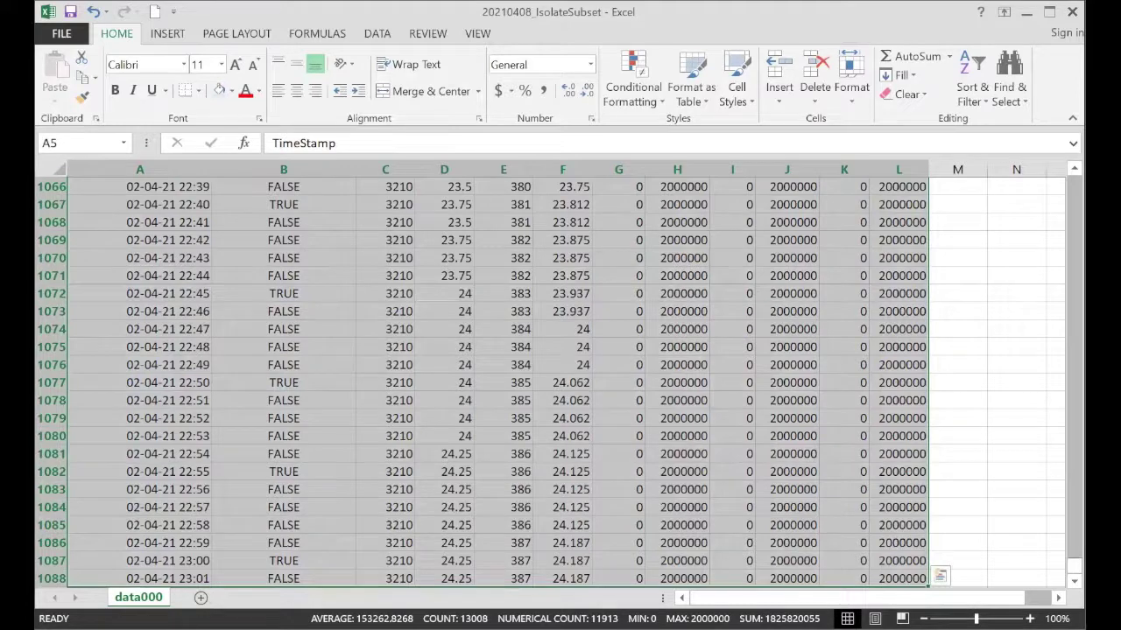
pyautogui.hotkey('ctrl', 'BackSpace')
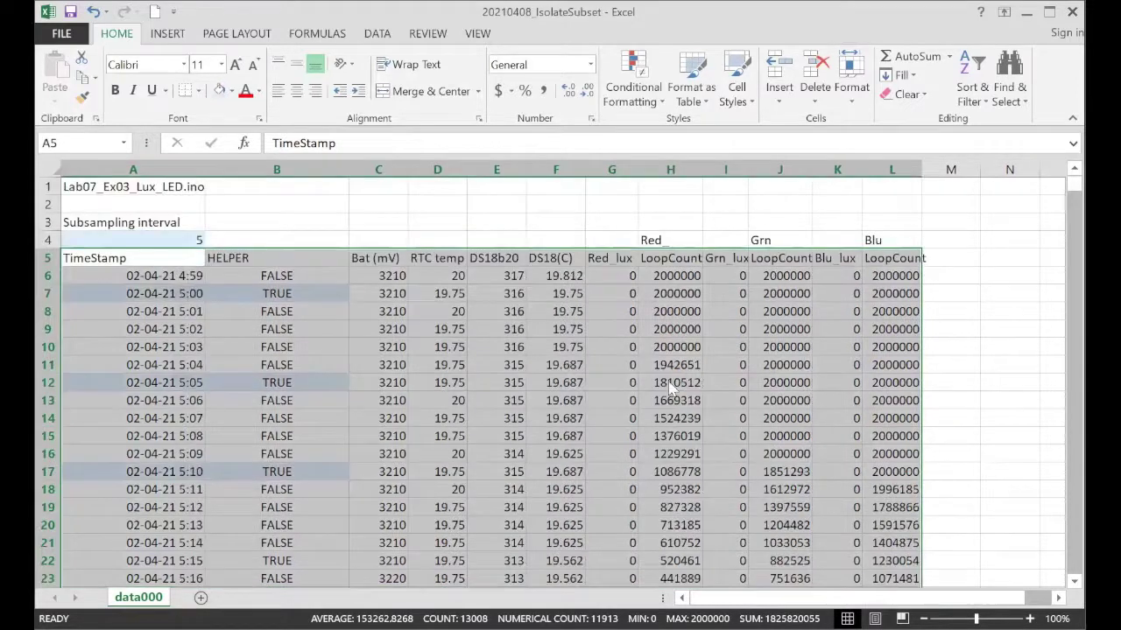
pyautogui.click(970, 91)
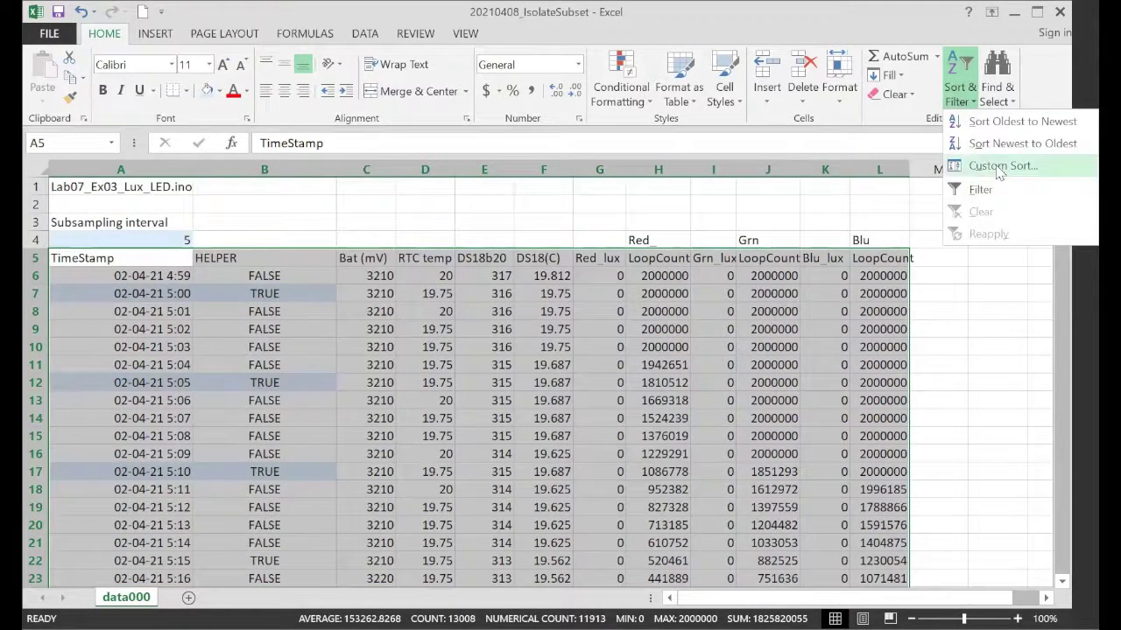
pyautogui.click(998, 168)
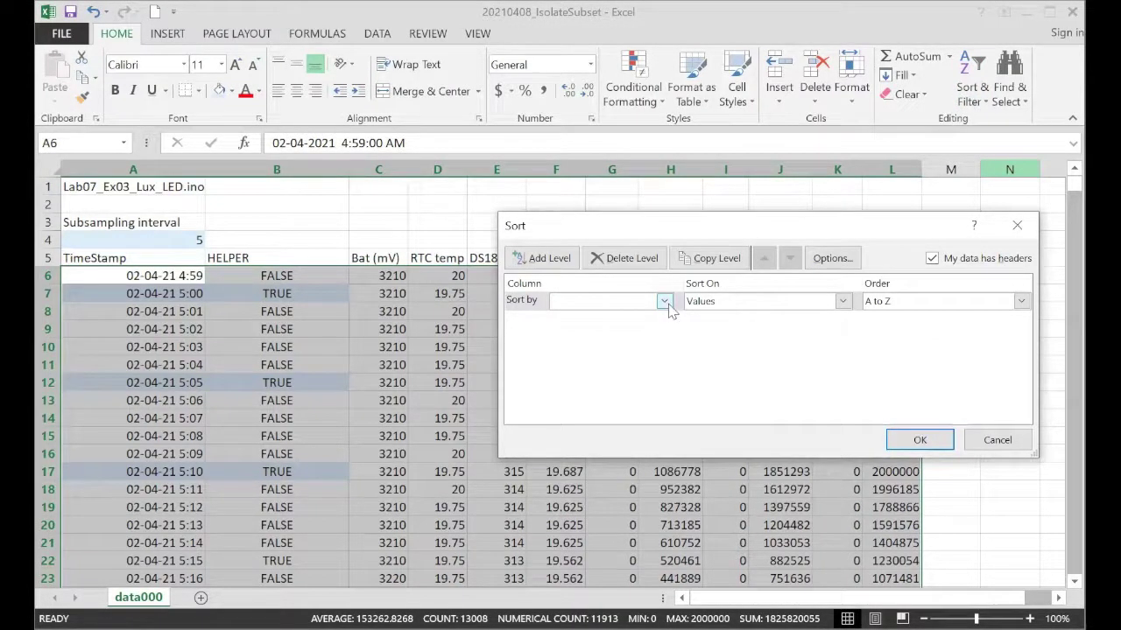
pyautogui.click(664, 301)
pyautogui.click(647, 325)
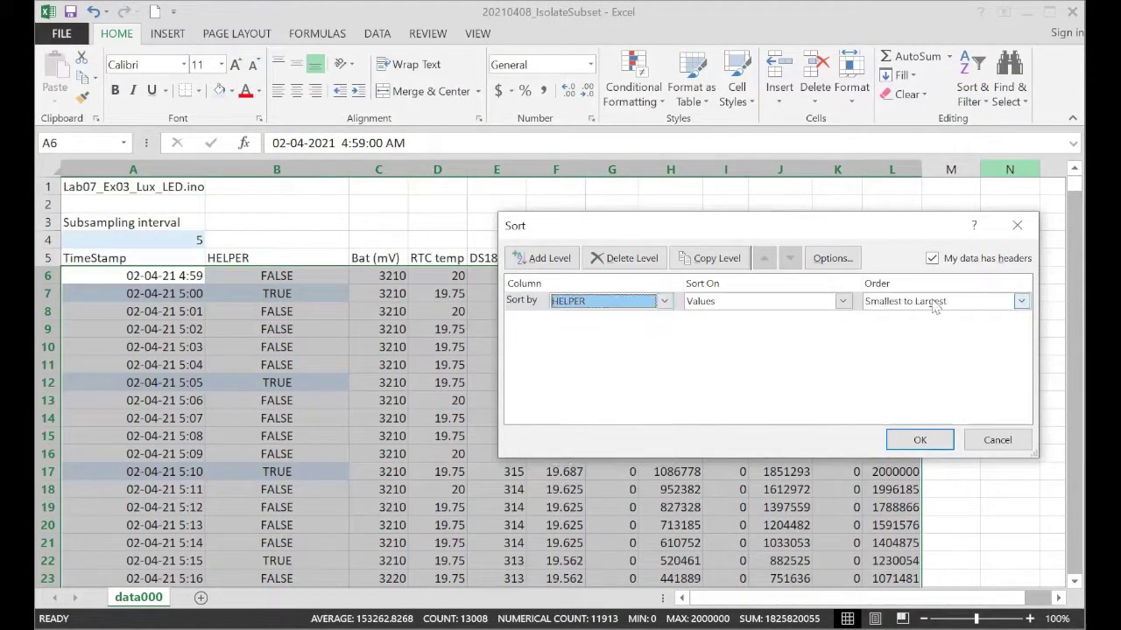
pyautogui.click(1020, 301)
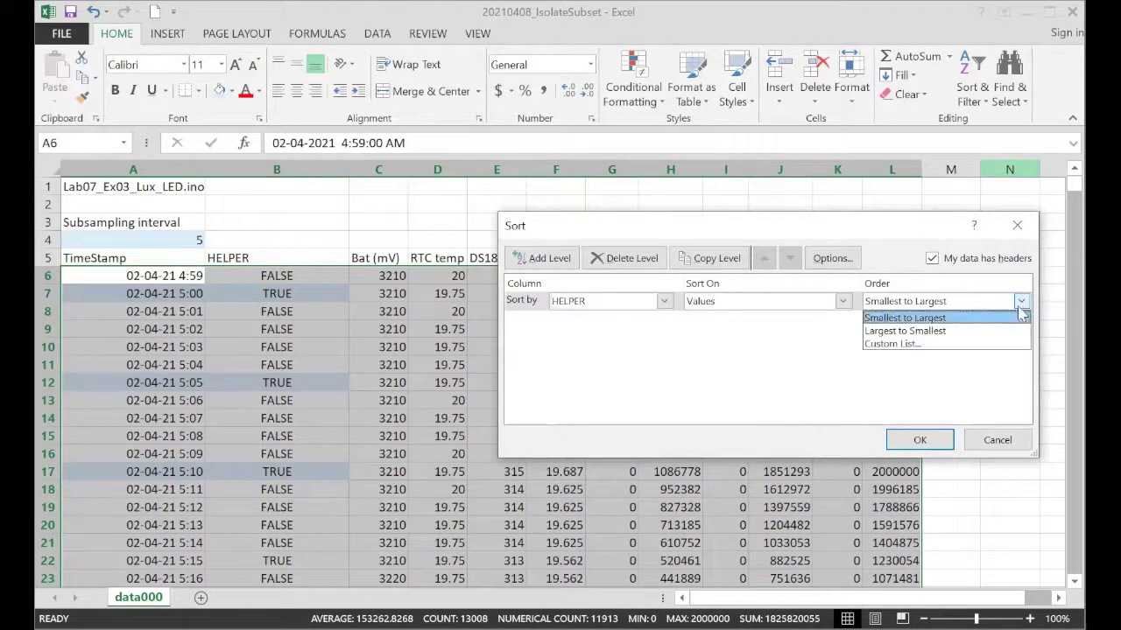
pyautogui.click(946, 328)
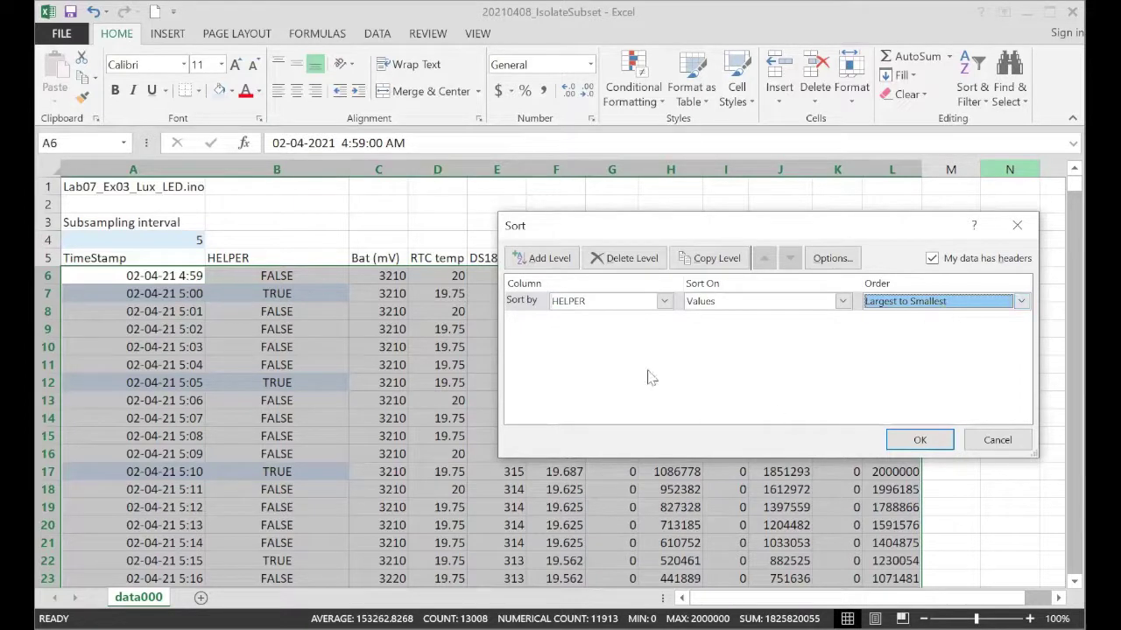
# Step: Add a second sort level on TimeStamp values, Oldest to Newest, and apply the sort
pyautogui.click(543, 258)
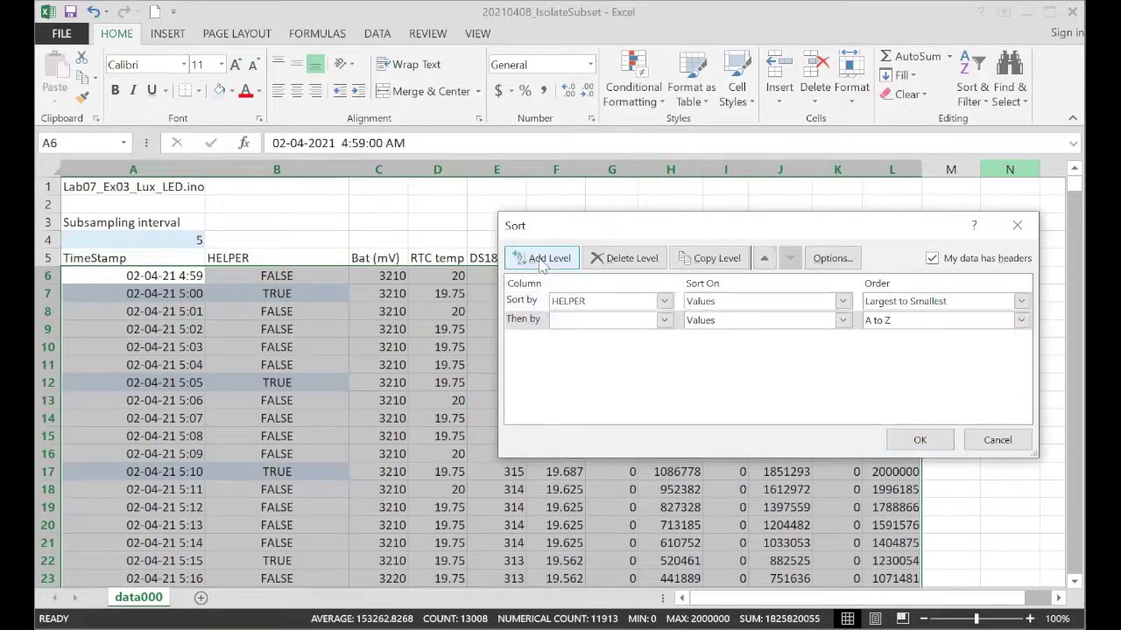
pyautogui.click(663, 320)
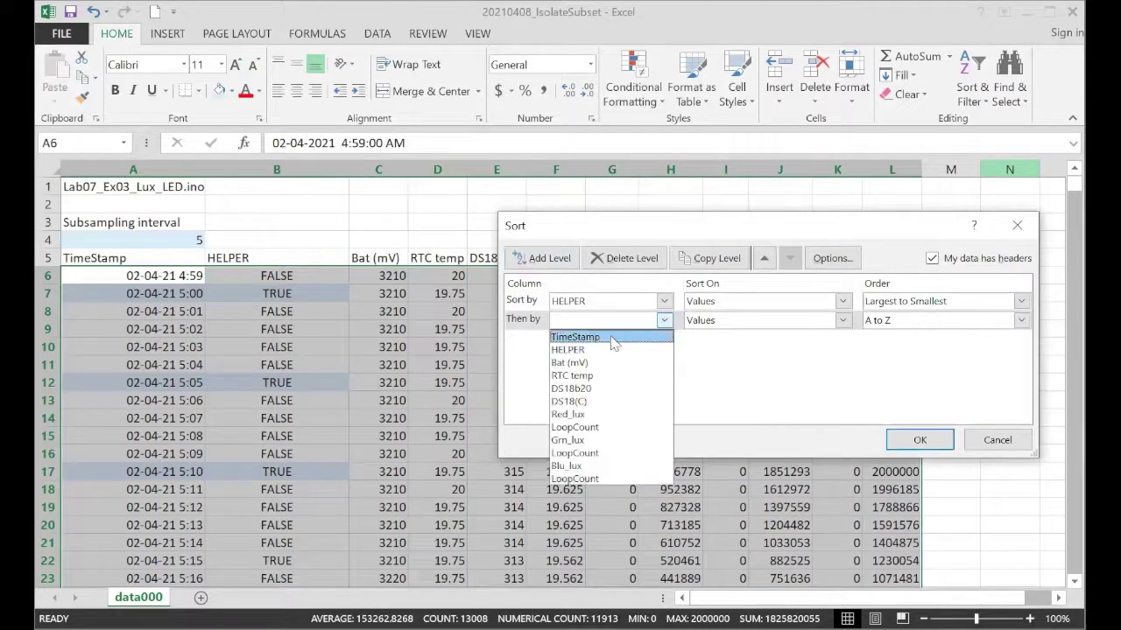
pyautogui.click(613, 337)
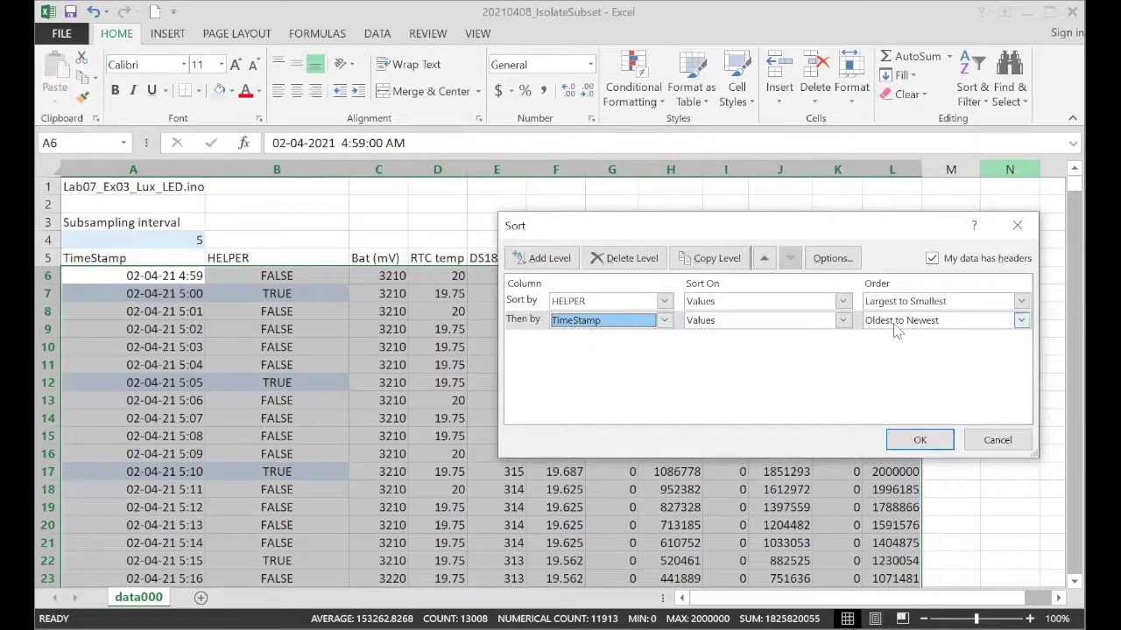
pyautogui.click(919, 440)
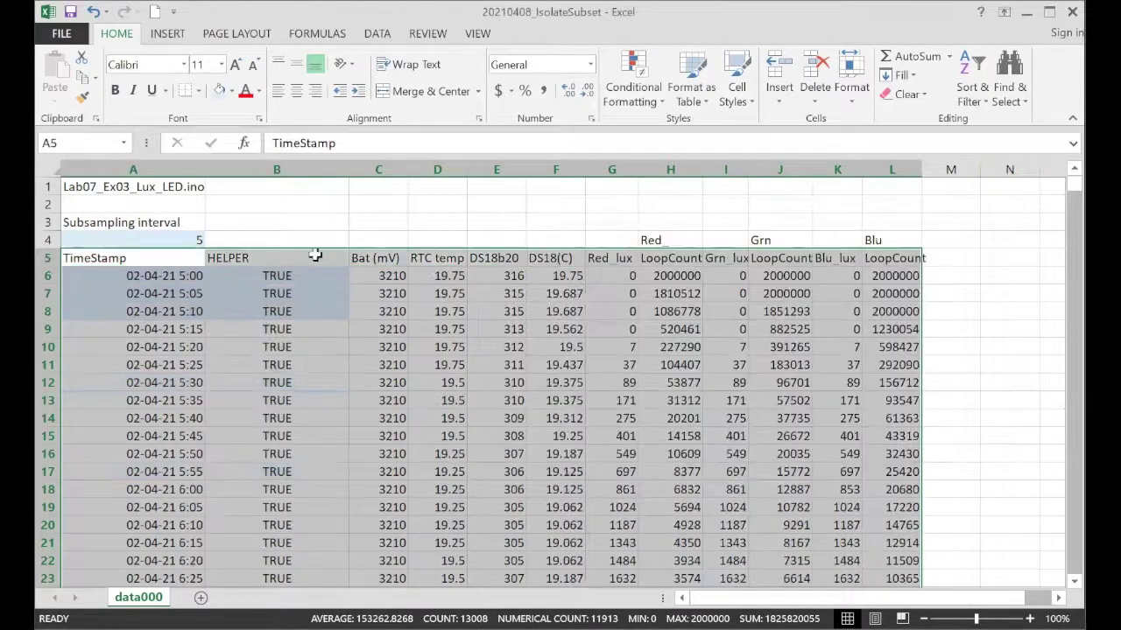
# Step: Locate the last TRUE row in the sorted data and copy the block from A1 through L222
pyautogui.click(155, 275)
pyautogui.moveTo(153, 296); pyautogui.dragTo(148, 379)
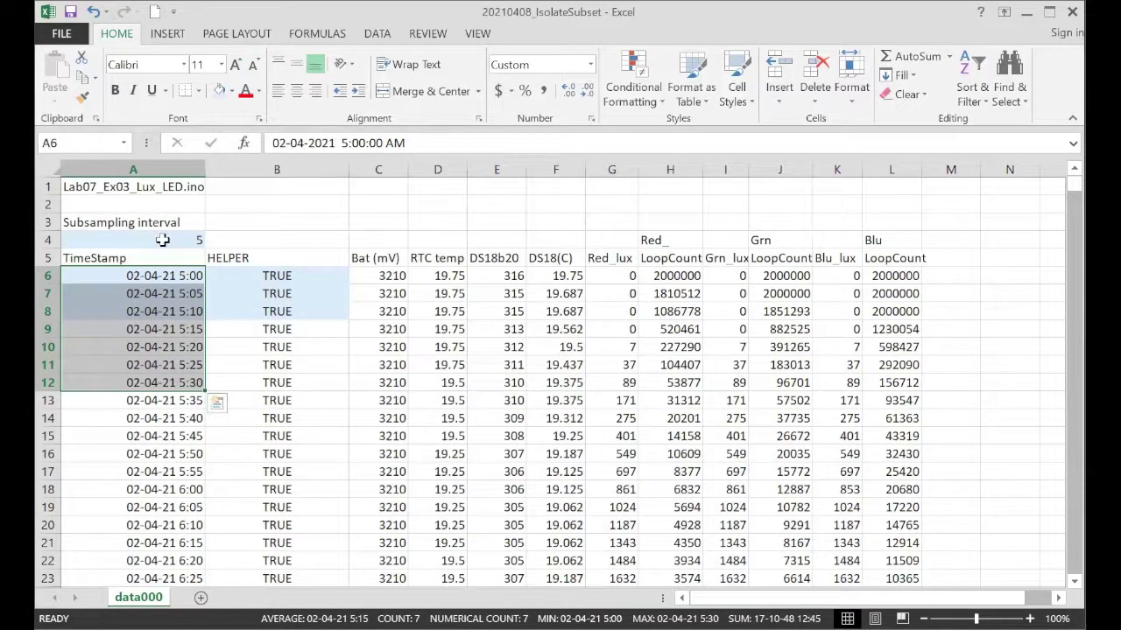
pyautogui.moveTo(1073, 184); pyautogui.dragTo(1073, 260)
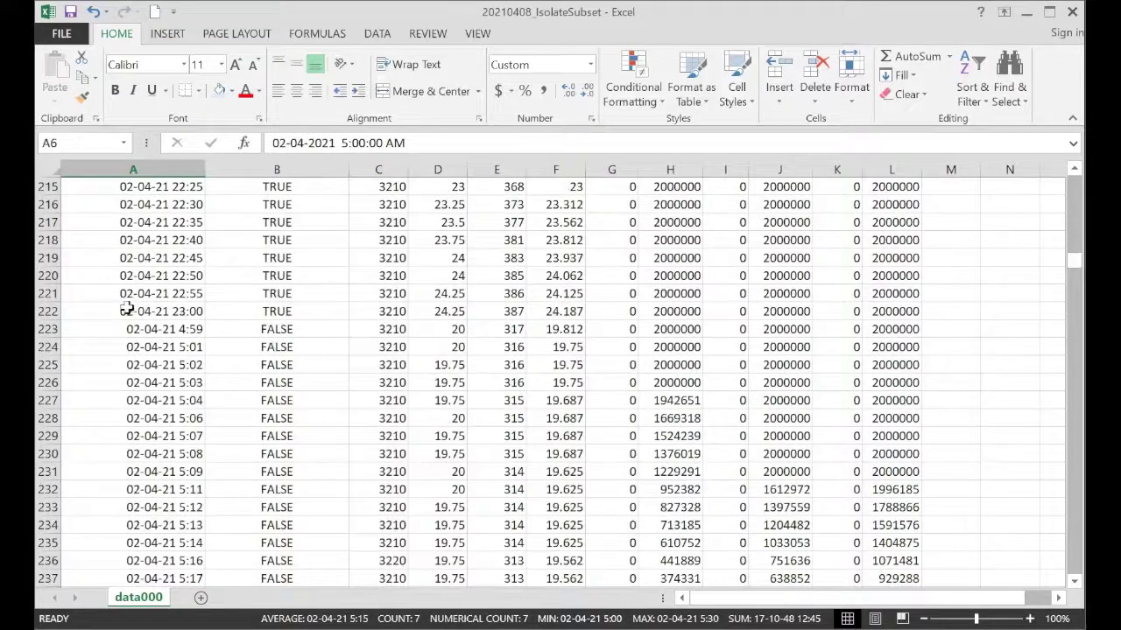
pyautogui.moveTo(127, 311); pyautogui.dragTo(324, 332)
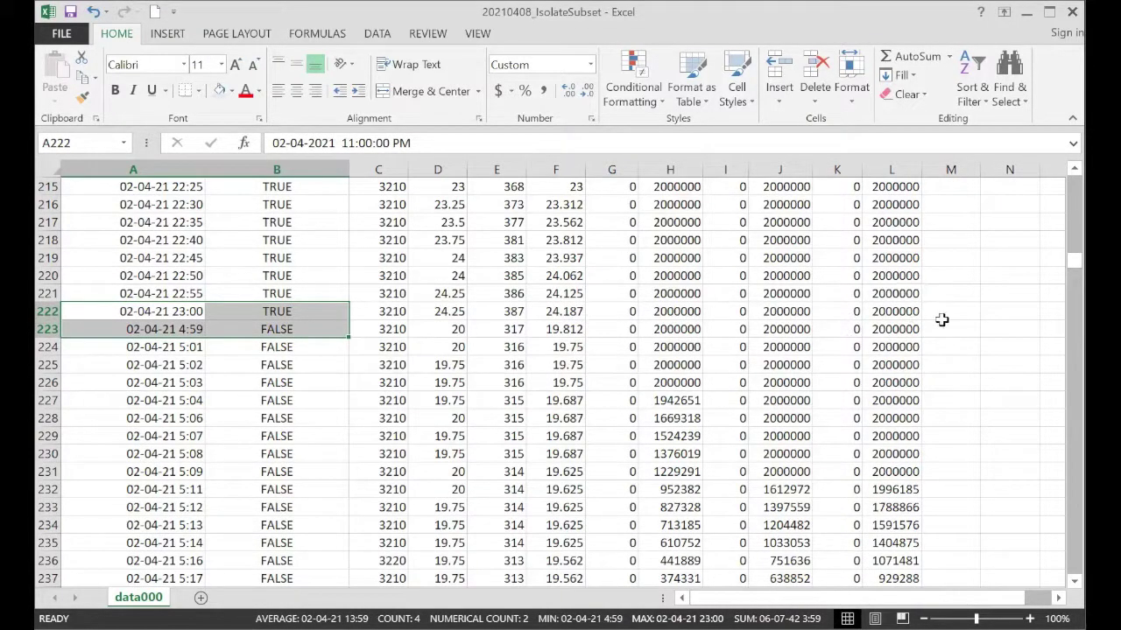
pyautogui.click(911, 313)
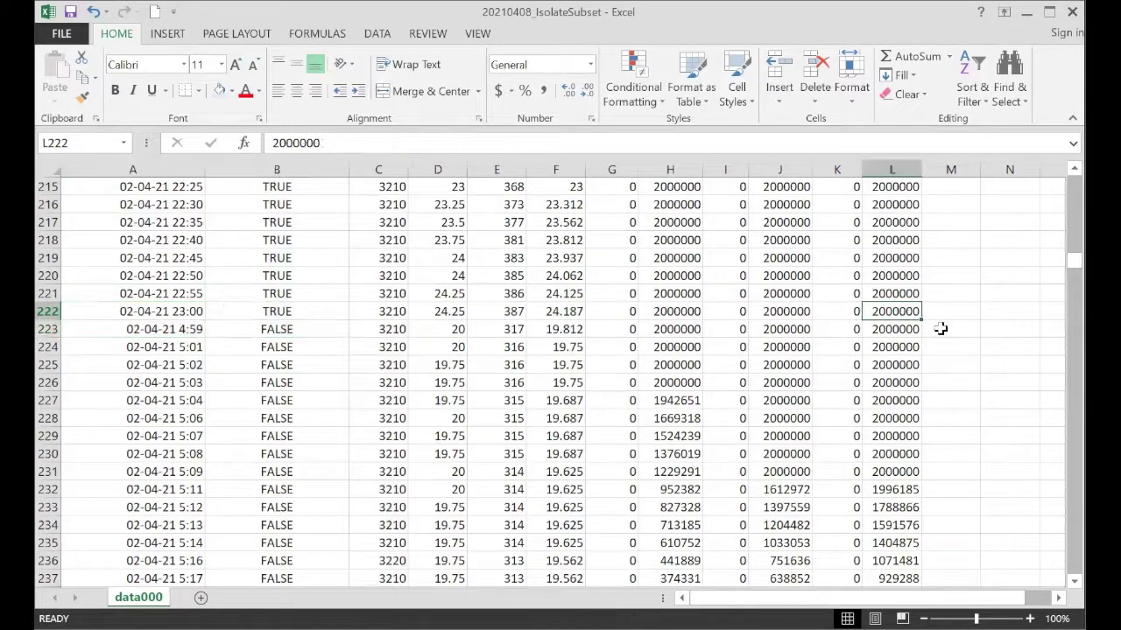
pyautogui.hotkey('ctrl', 'shift', 'Home')
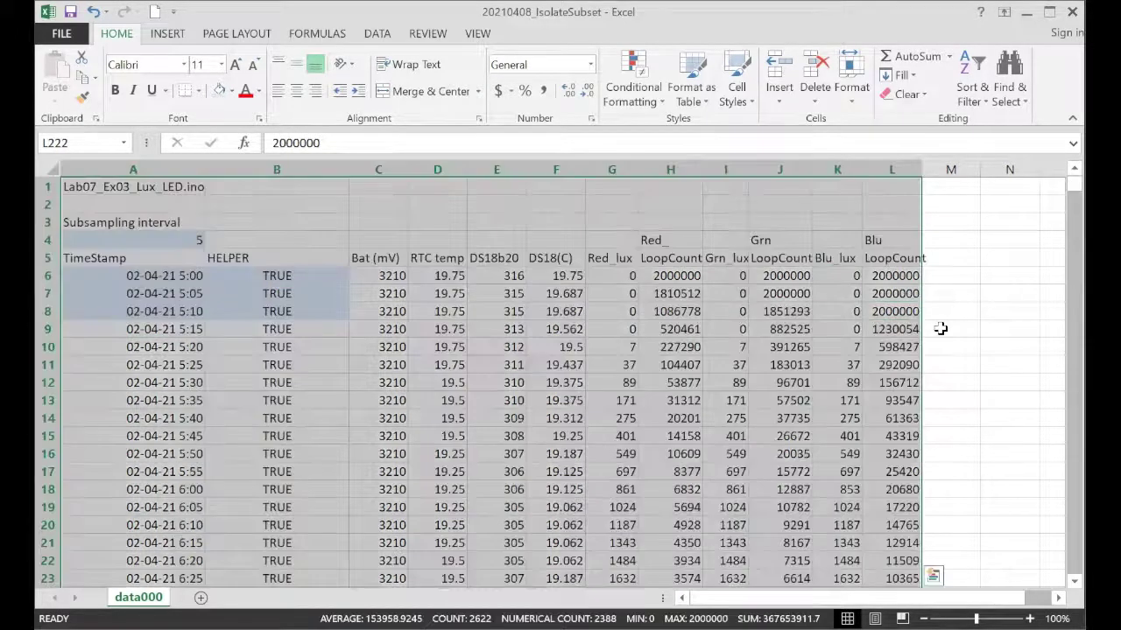
pyautogui.hotkey('ctrl', 'c')
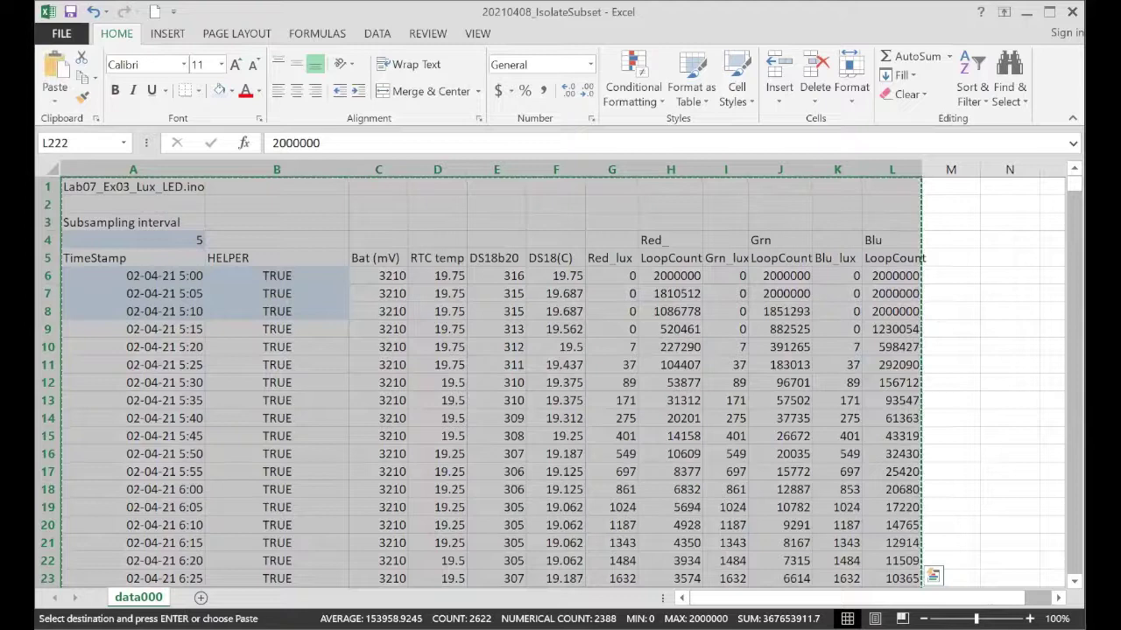
# Step: Add a new worksheet and rename it "5min subsample"
pyautogui.click(203, 598)
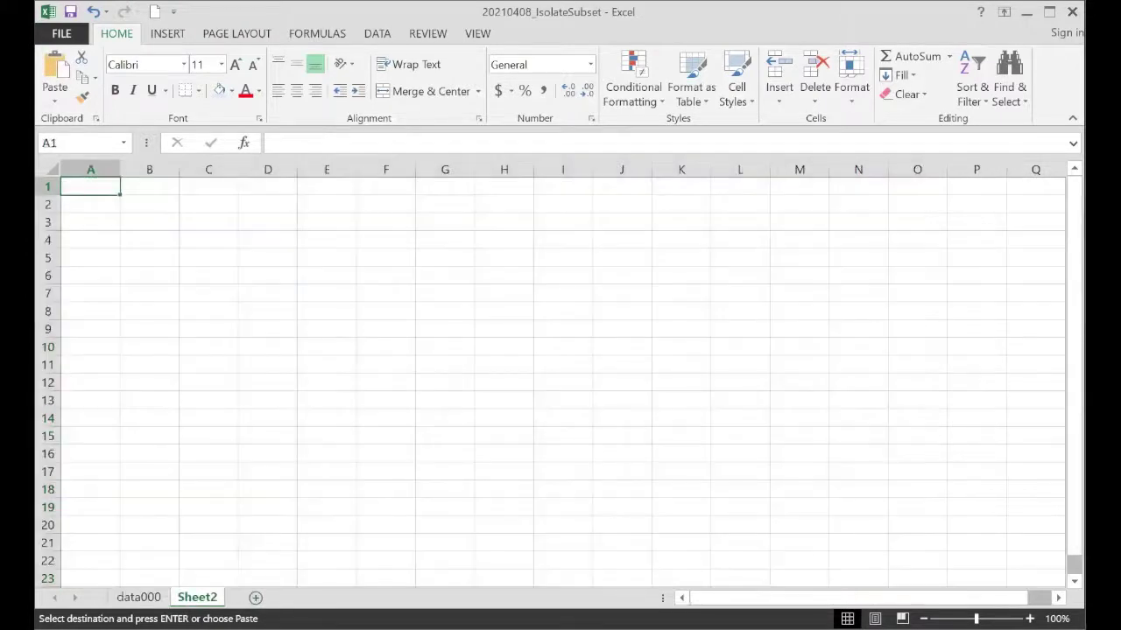
pyautogui.rightClick(202, 597)
pyautogui.click(271, 429)
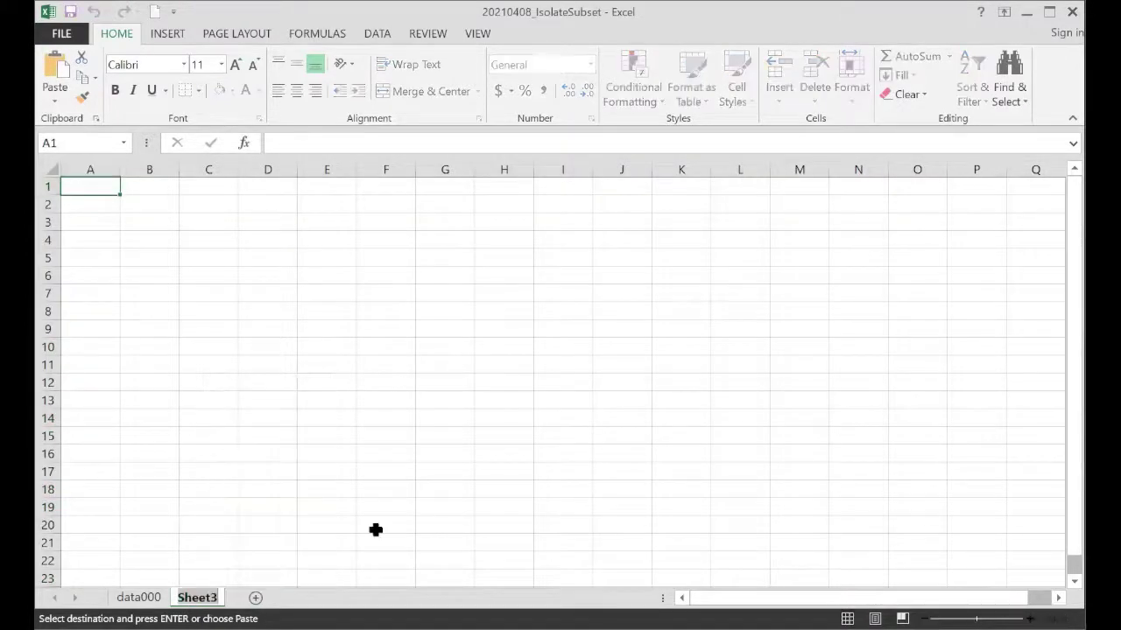
pyautogui.write('5min')
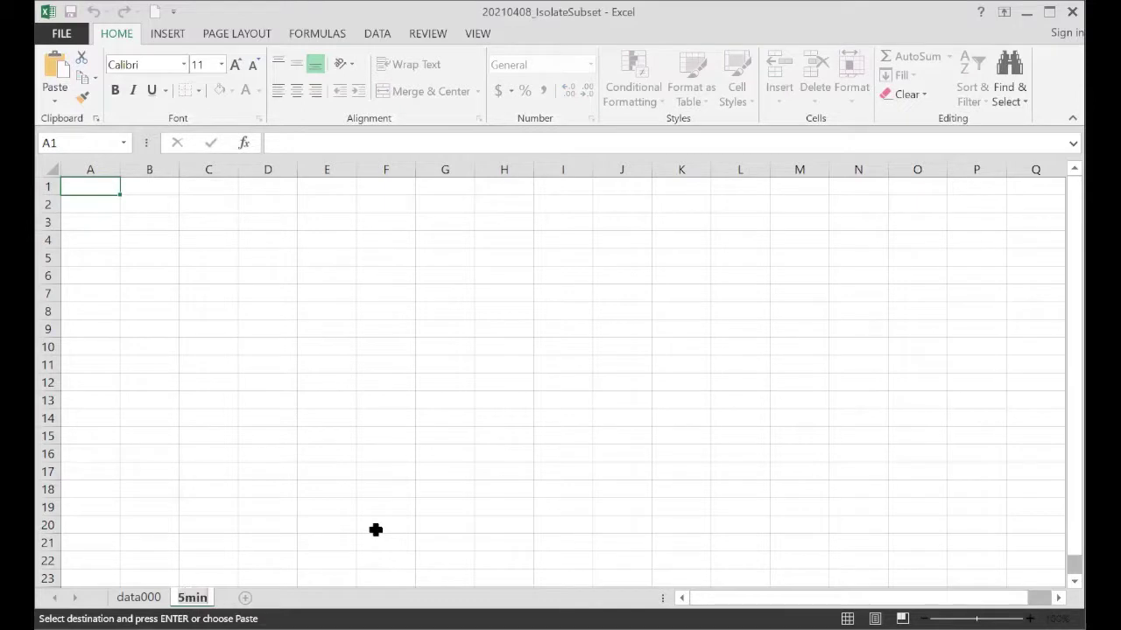
pyautogui.write(' subsample')
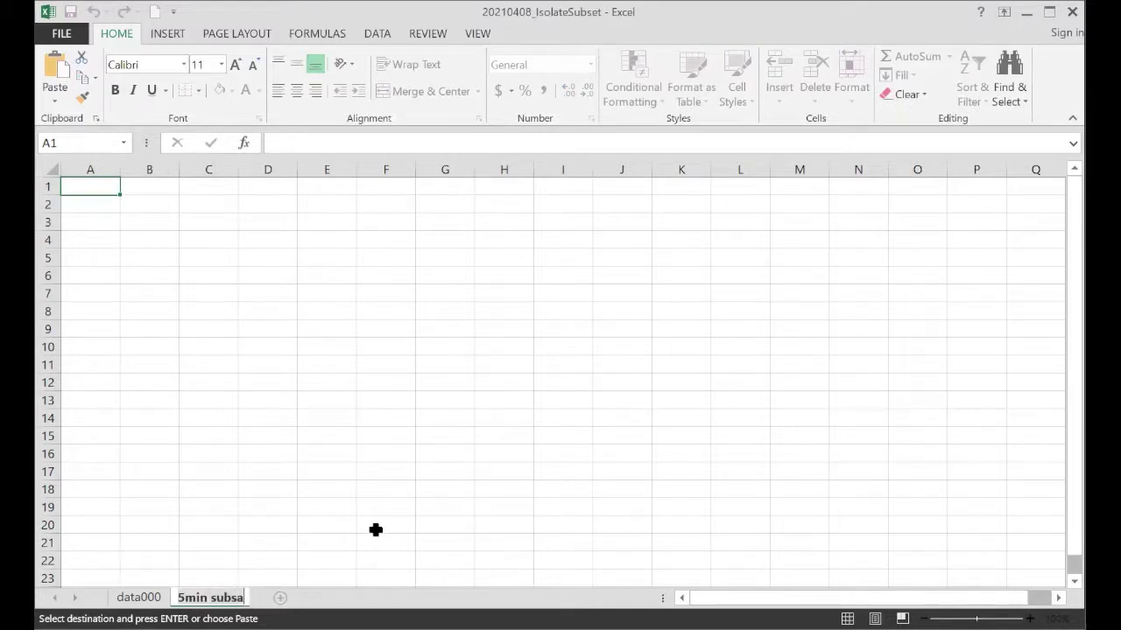
# Step: Paste the copied data at A1 of the 5min subsample sheet and auto-fit the widths of columns A and B
pyautogui.click(85, 186)
pyautogui.hotkey('ctrl', 'v')
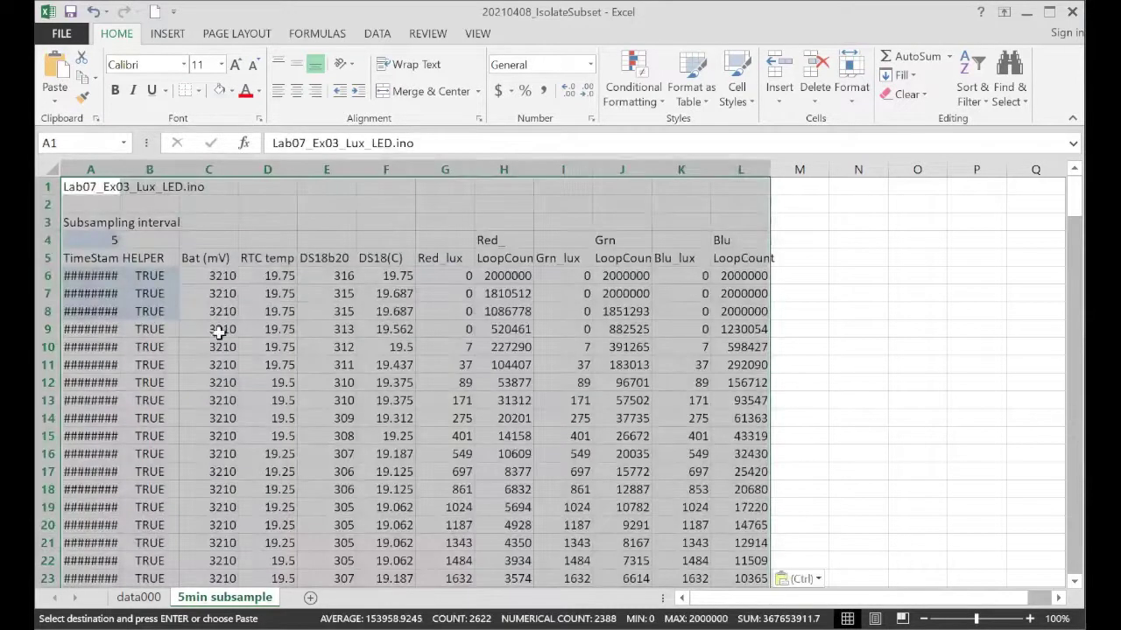
pyautogui.doubleClick(118, 169)
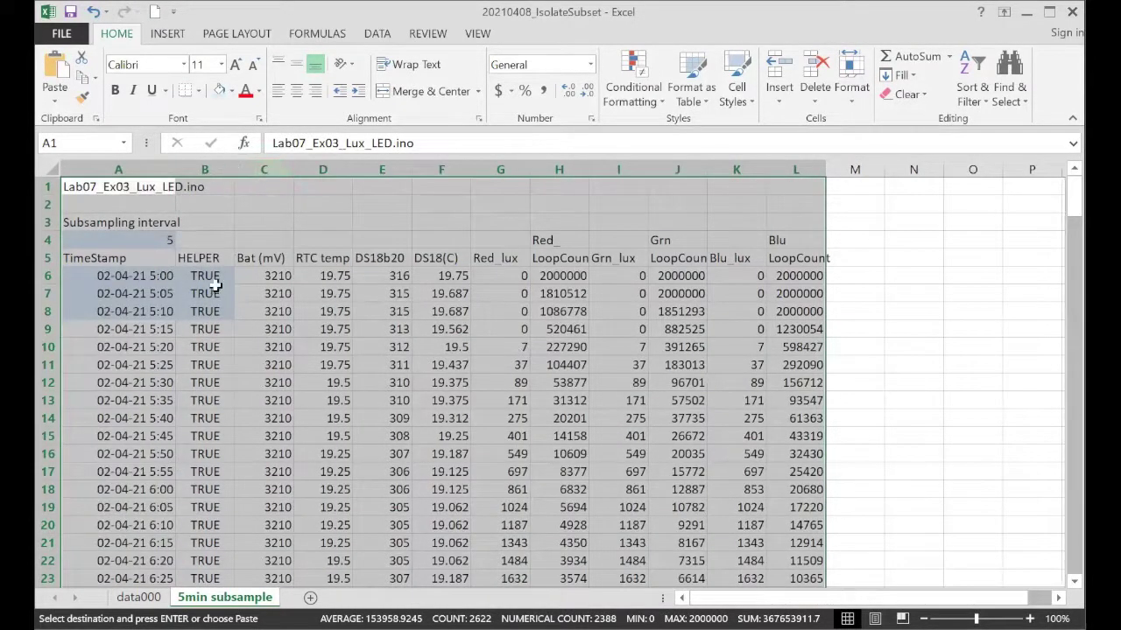
pyautogui.doubleClick(234, 169)
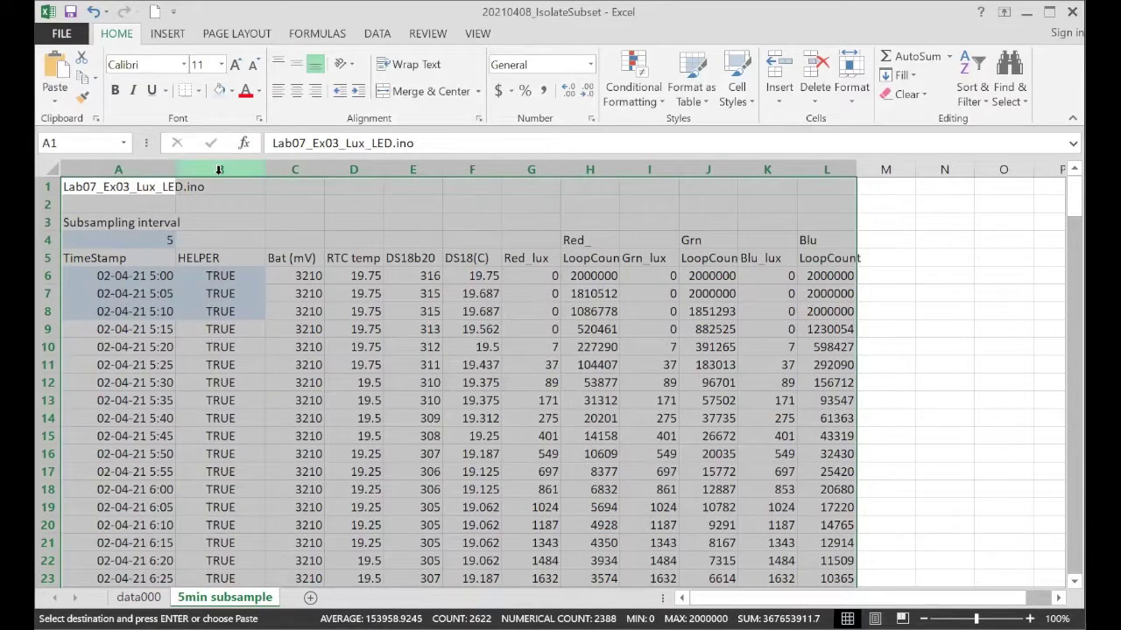
# Step: Delete the HELPER column from the 5min subsample sheet and remove the blue fill from A4:A8
pyautogui.rightClick(220, 169)
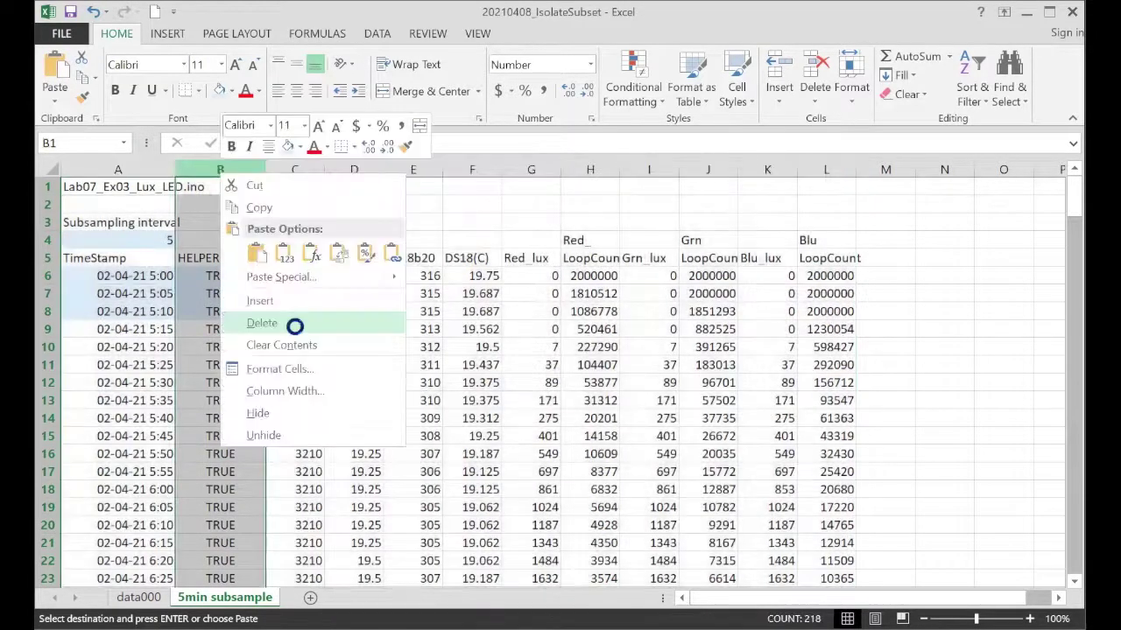
pyautogui.press('Return')
pyautogui.moveTo(118, 240); pyautogui.dragTo(148, 311)
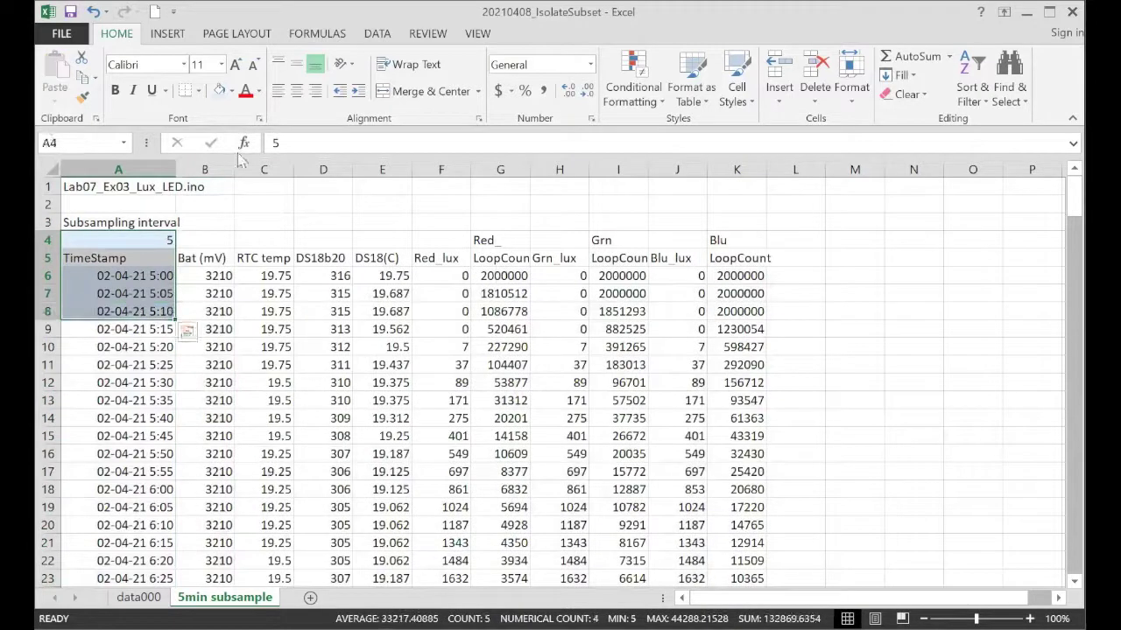
pyautogui.click(229, 91)
pyautogui.click(264, 240)
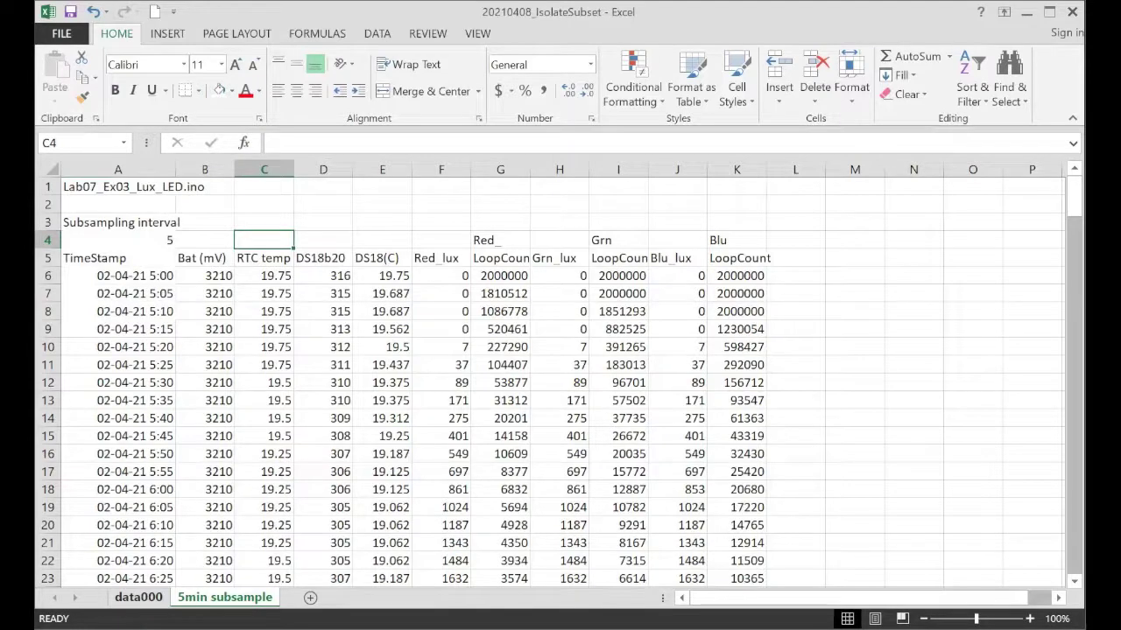
# Step: Set the subsampling interval in cell A4 of the data000 sheet to 15
pyautogui.hotkey('ctrl', 'pageup')
pyautogui.click(188, 241)
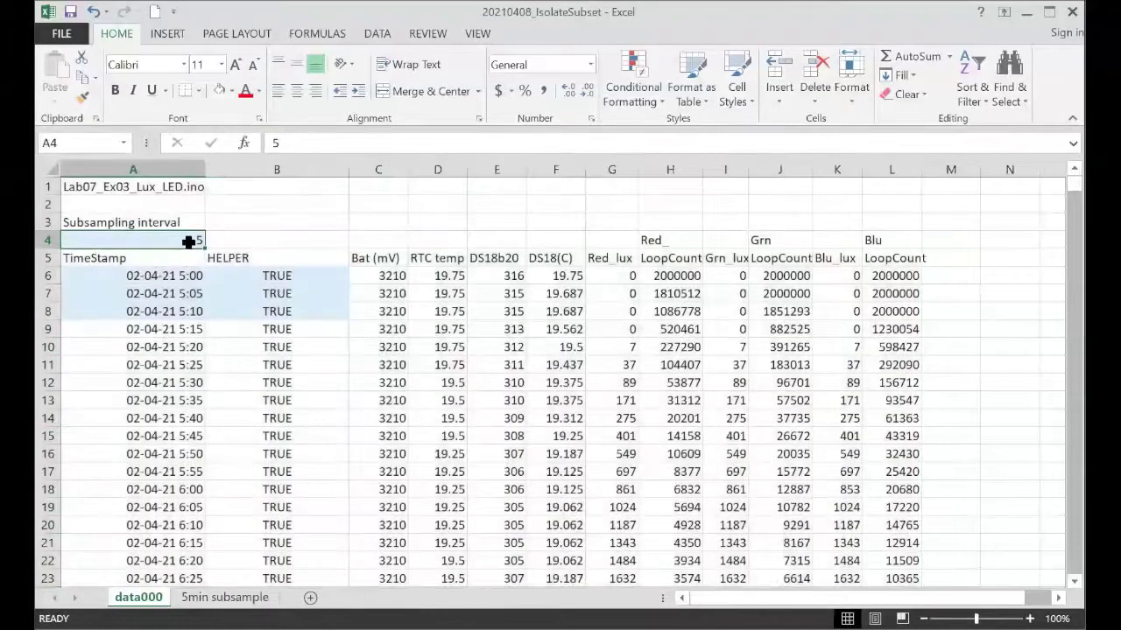
pyautogui.write('15')
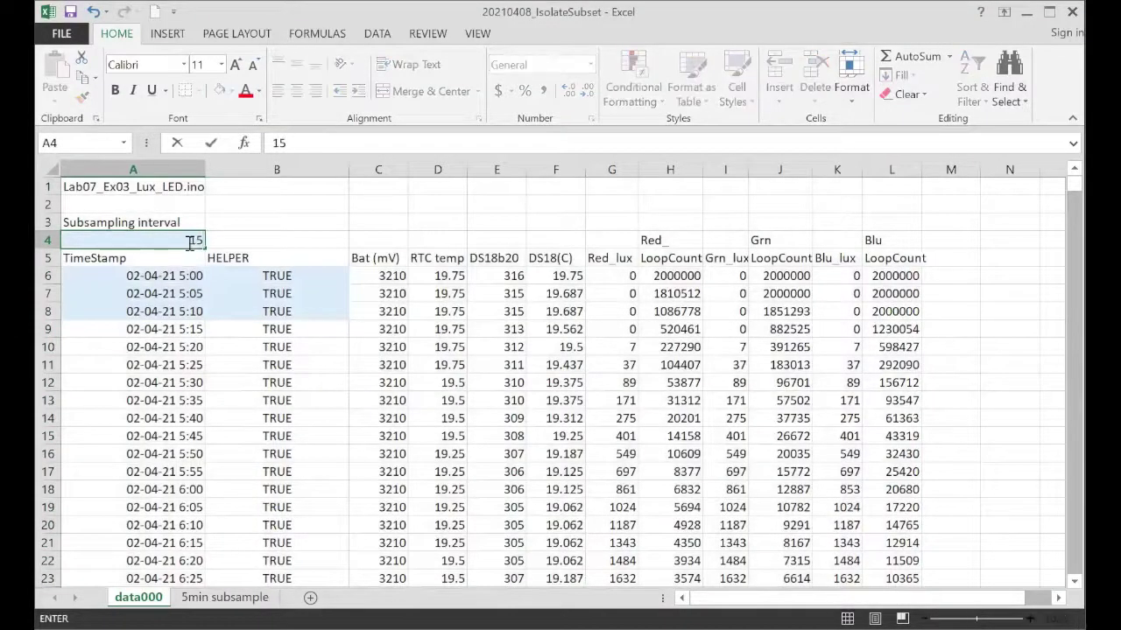
pyautogui.press('Return')
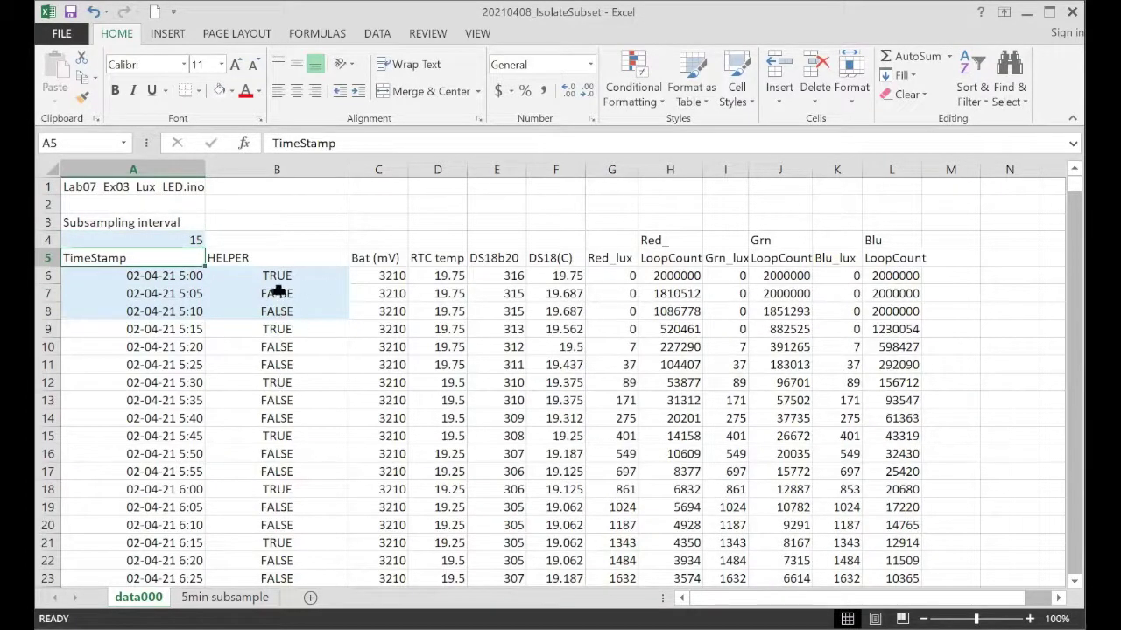
# Step: Fill the interval cell A4 and the 15-minute rows A6:B6, A9:B9 and A12:B12 with light green
pyautogui.moveTo(282, 291); pyautogui.dragTo(282, 308)
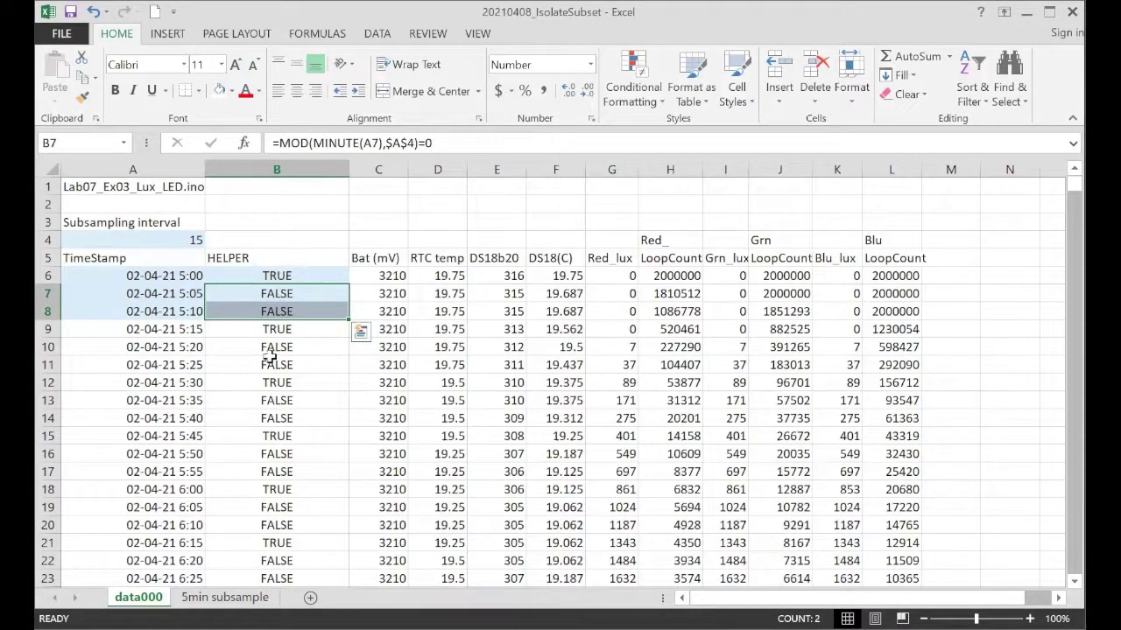
pyautogui.moveTo(188, 329); pyautogui.dragTo(263, 327)
pyautogui.moveTo(140, 276); pyautogui.dragTo(276, 273)
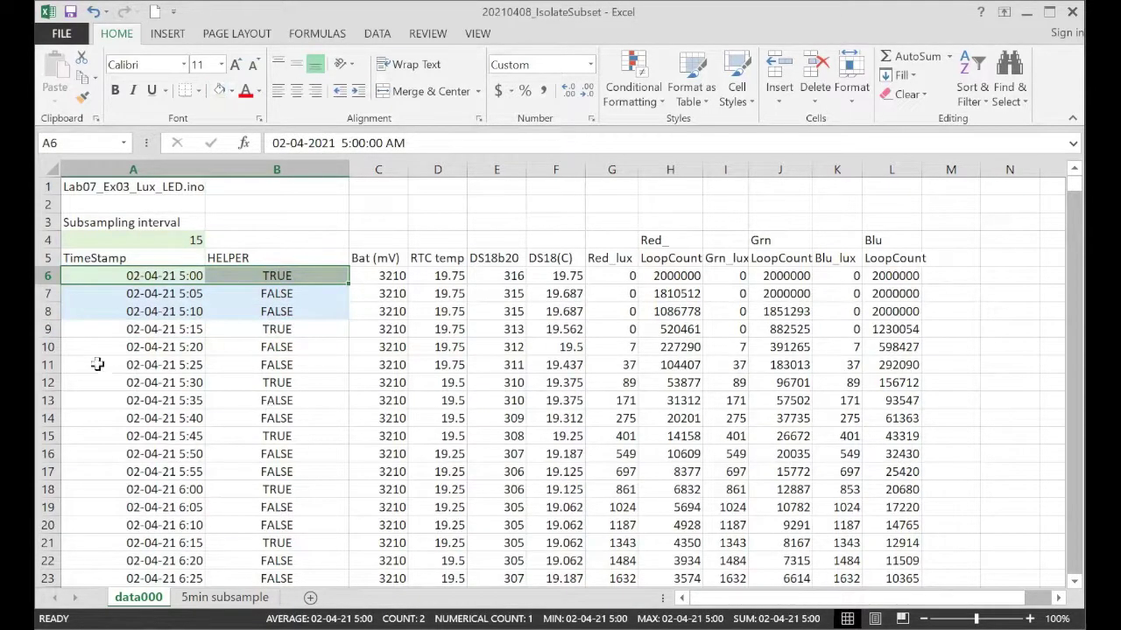
pyautogui.moveTo(92, 332); pyautogui.dragTo(263, 329)
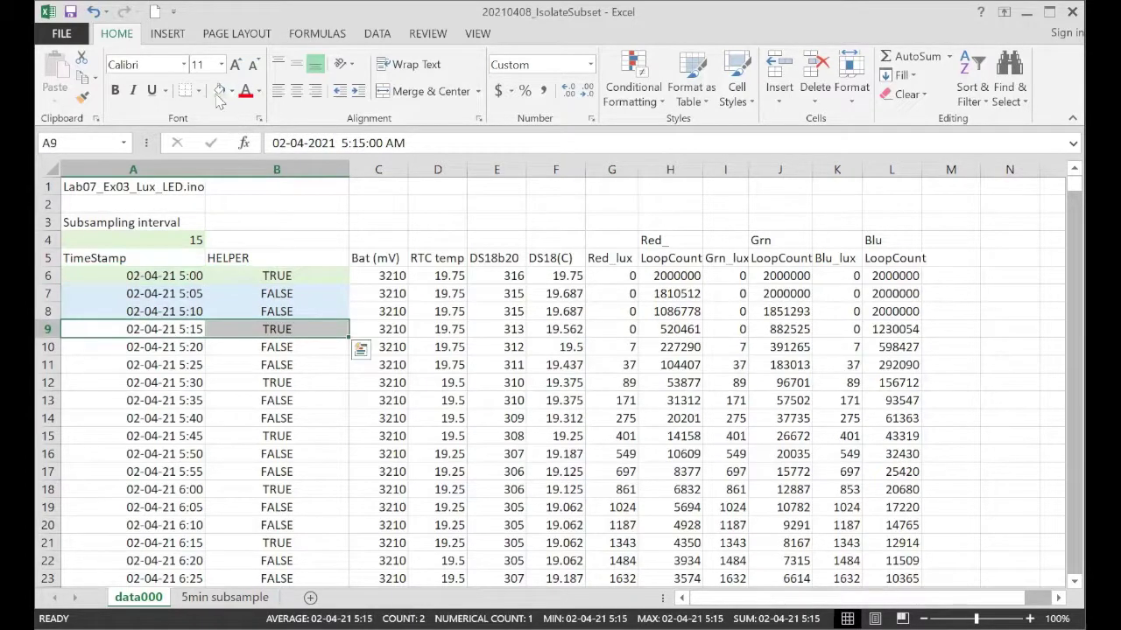
pyautogui.click(219, 95)
pyautogui.moveTo(83, 385); pyautogui.dragTo(263, 383)
pyautogui.press('F4')
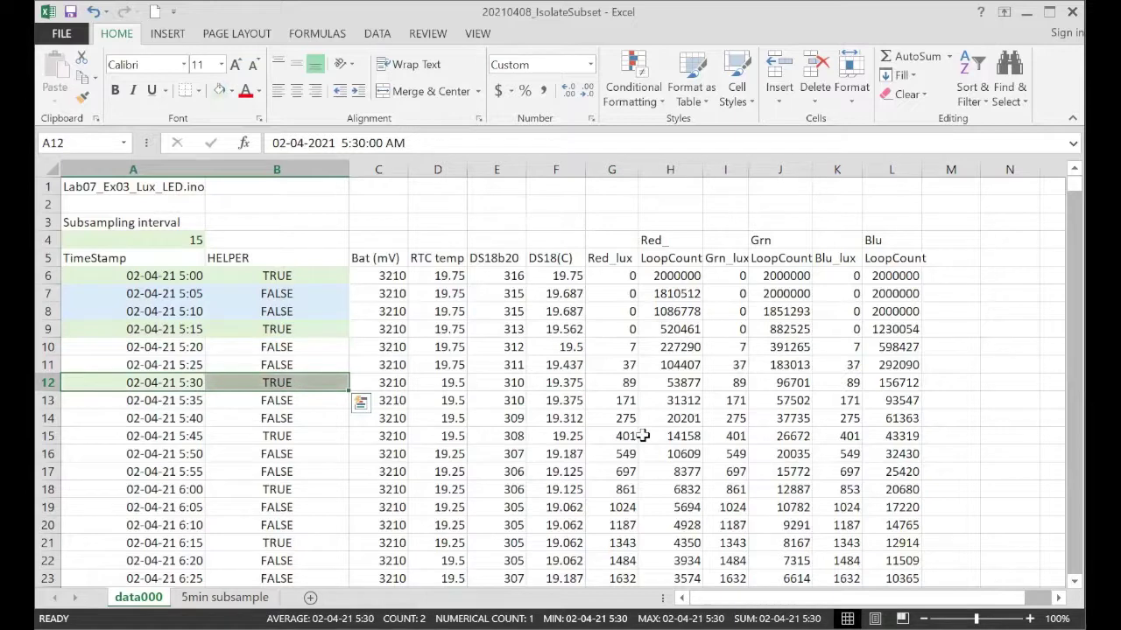
# Step: Sort the data table from A5 down by HELPER largest to smallest, with TimeStamp oldest to newest as the second level
pyautogui.click(104, 259)
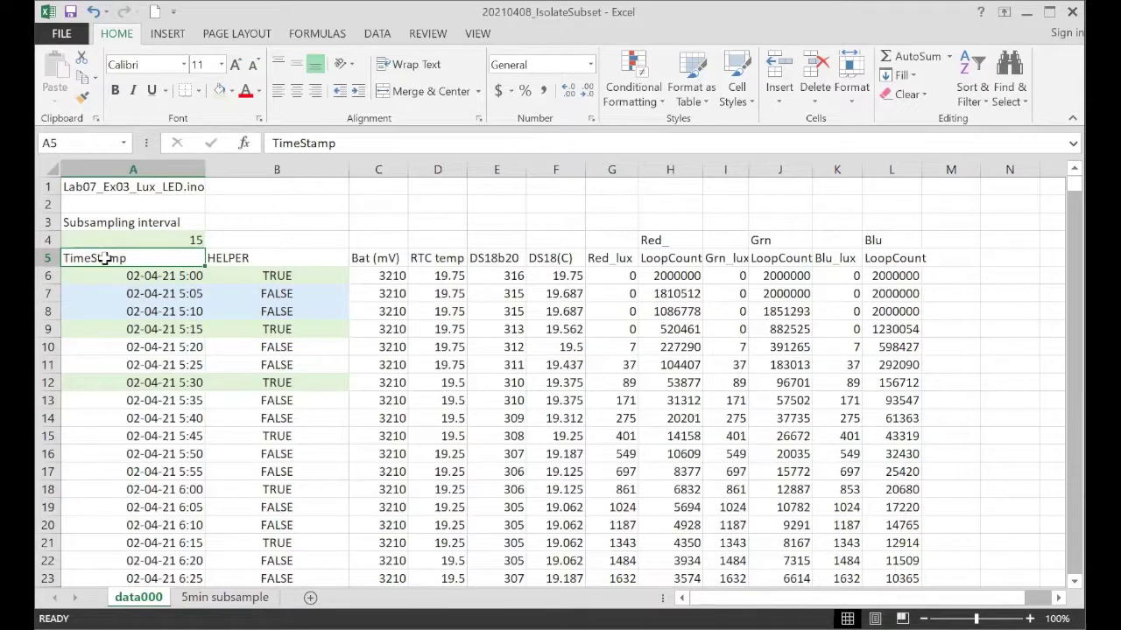
pyautogui.hotkey('ctrl', 'shift', 'End')
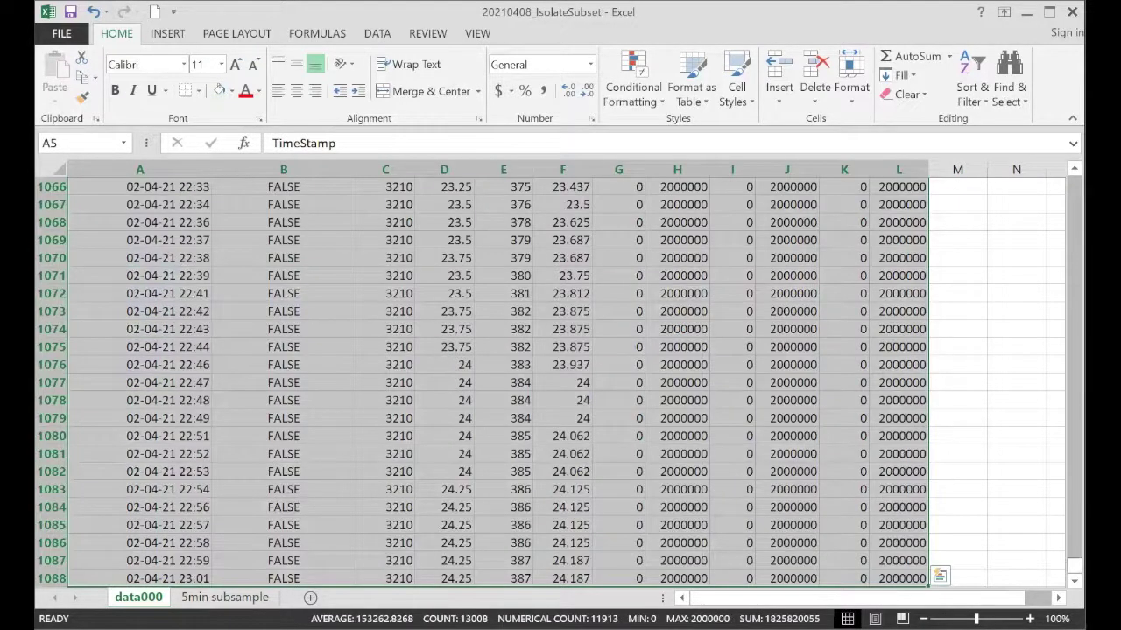
pyautogui.hotkey('ctrl', 'BackSpace')
pyautogui.click(974, 80)
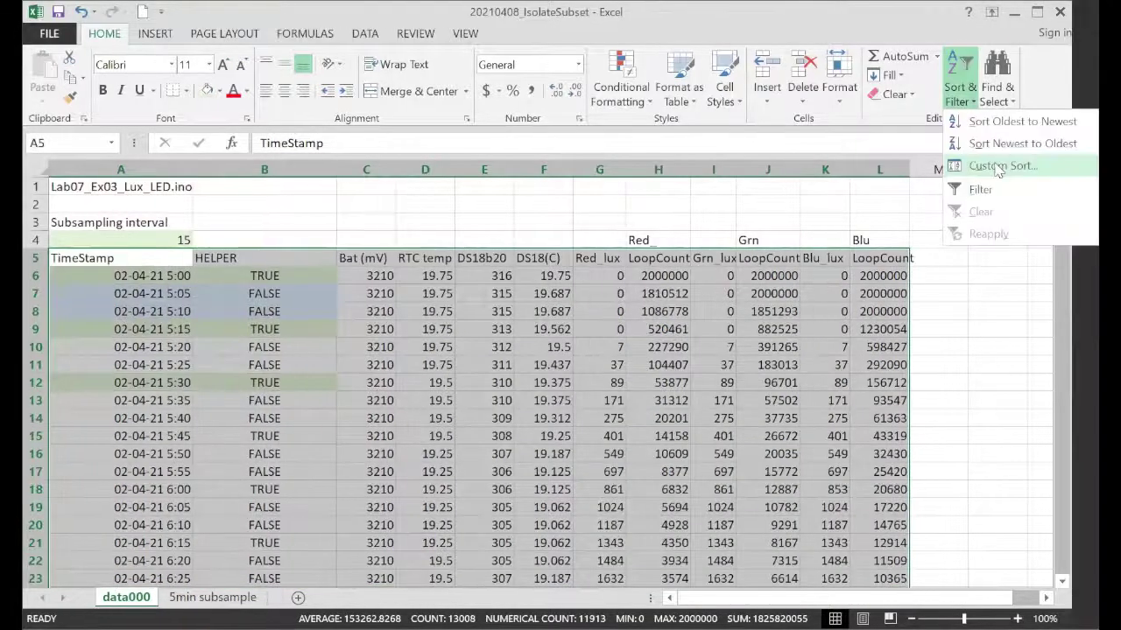
pyautogui.click(998, 167)
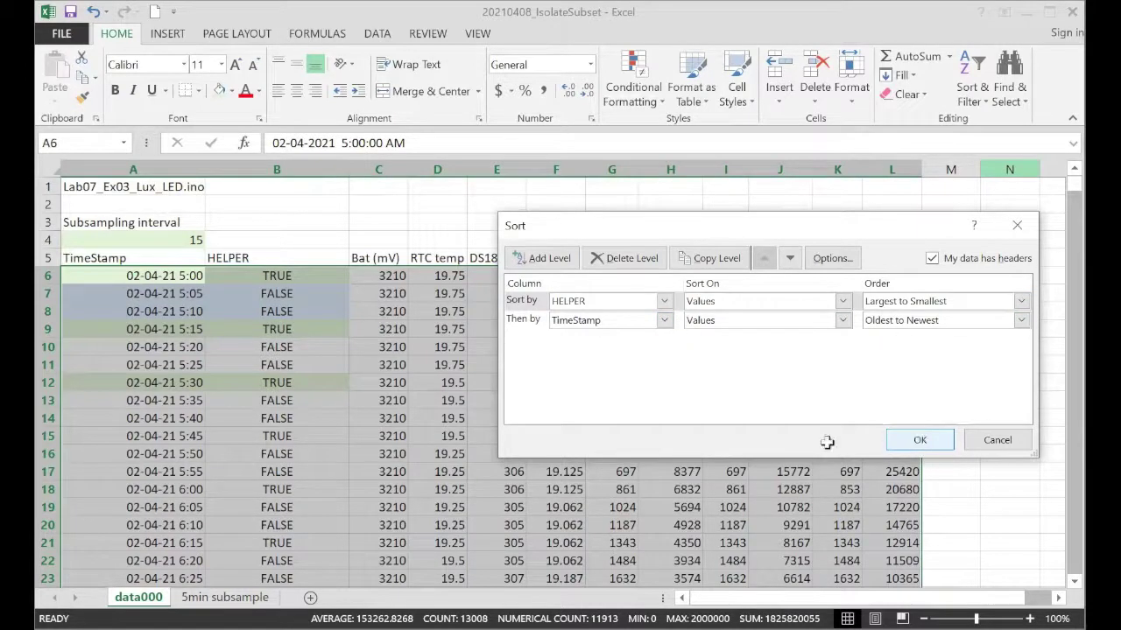
pyautogui.click(919, 439)
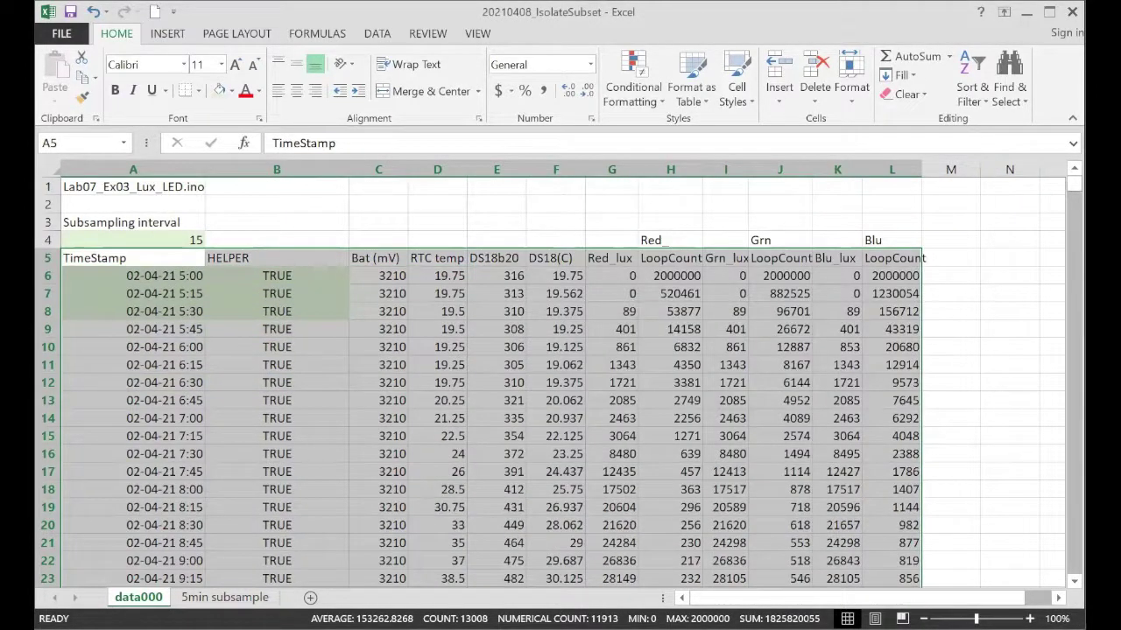
# Step: Copy the range A1:L78, from the sheet's header rows through the last row flagged TRUE
pyautogui.scroll(-20, 163, 422)
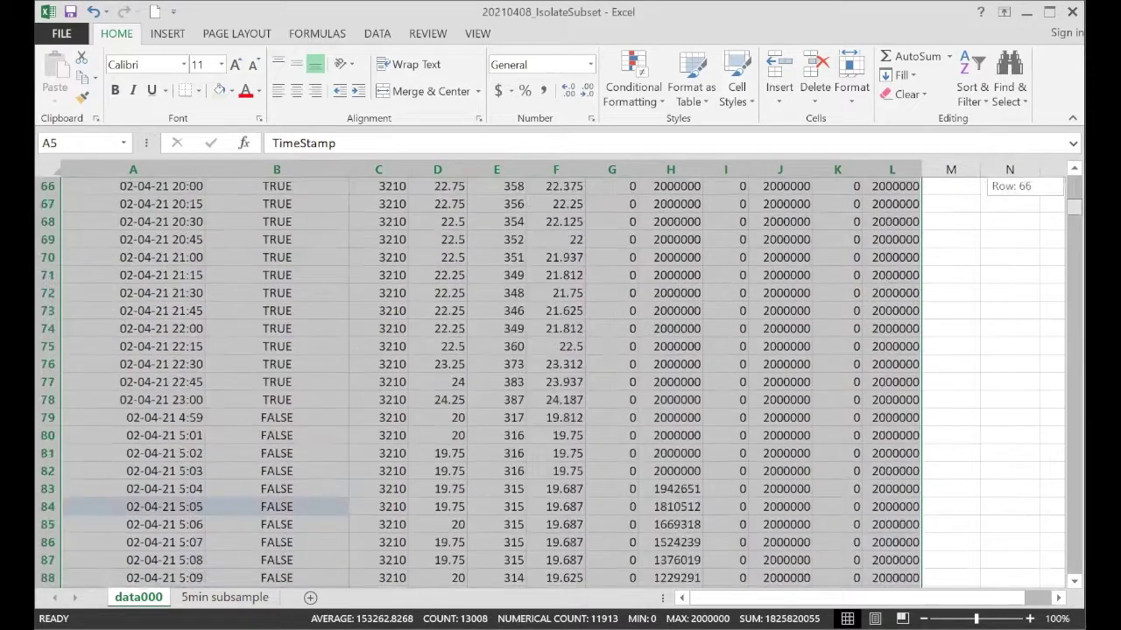
pyautogui.click(901, 436)
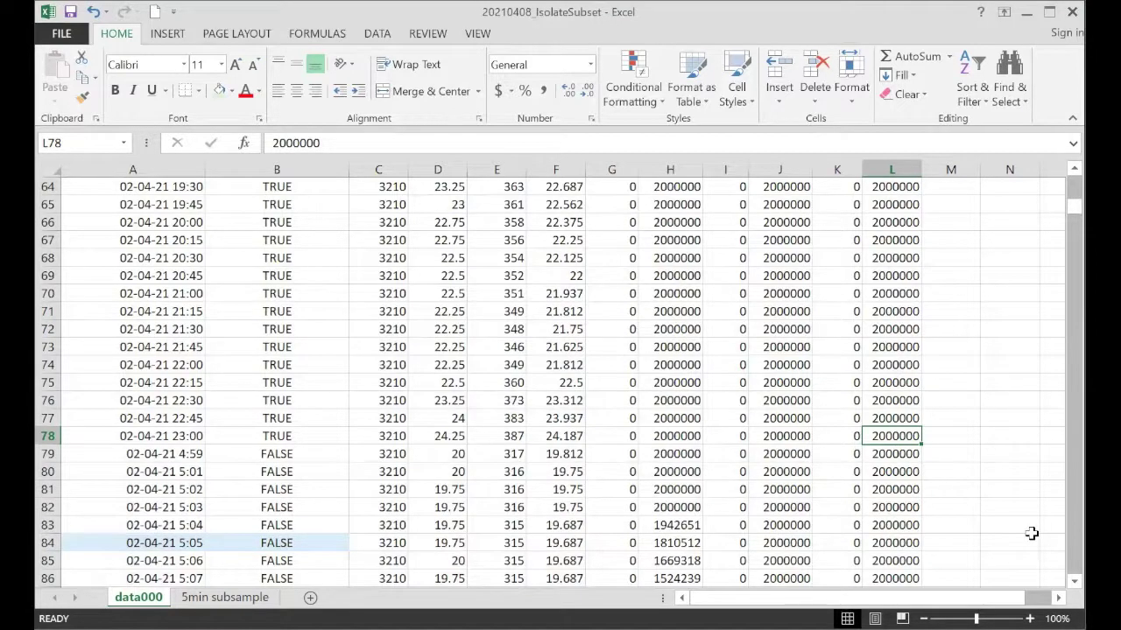
pyautogui.hotkey('ctrl', 'shift', 'Home')
pyautogui.hotkey('ctrl', 'c')
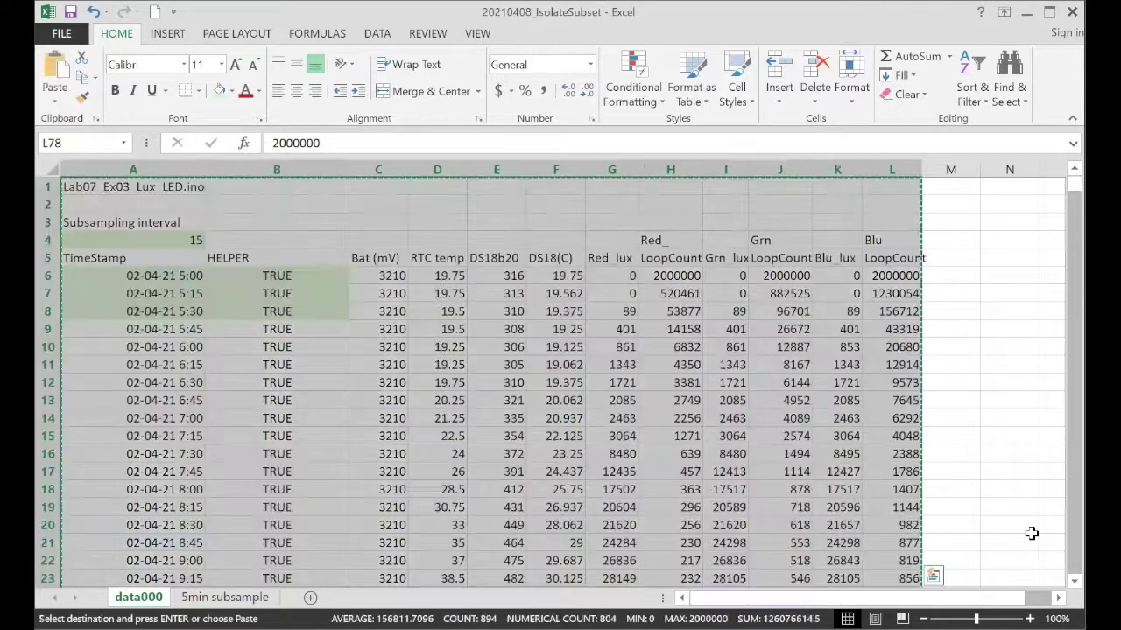
# Step: Add a new worksheet after 5min subsample and rename it "15minute sub sample"
pyautogui.click(310, 598)
pyautogui.moveTo(197, 597); pyautogui.dragTo(311, 602)
pyautogui.rightClick(308, 599)
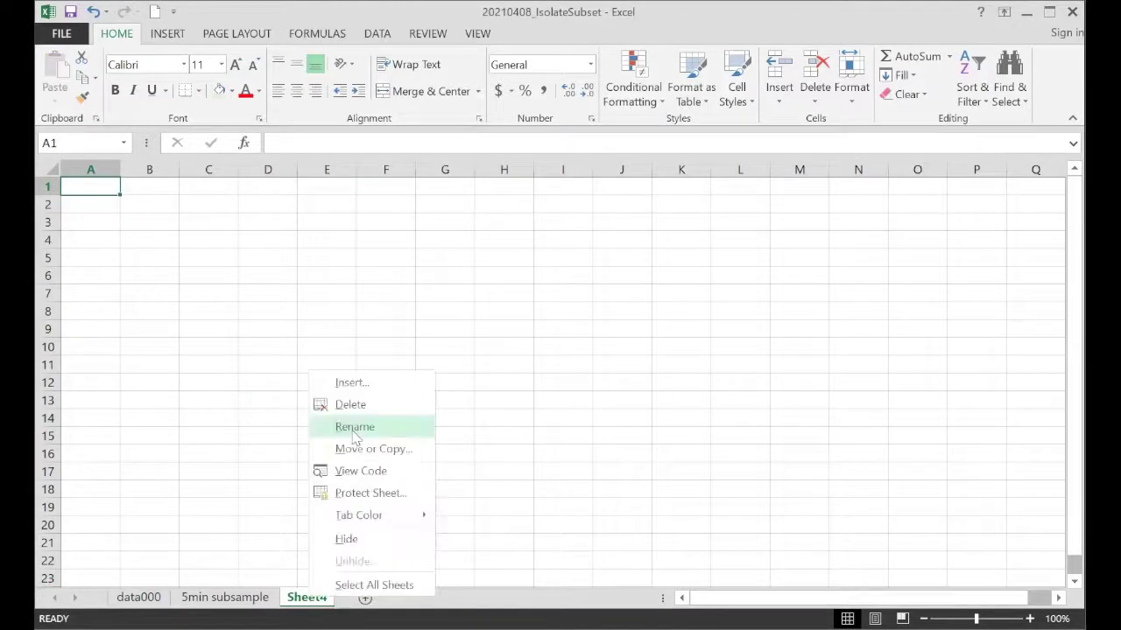
pyautogui.click(353, 434)
pyautogui.write('15')
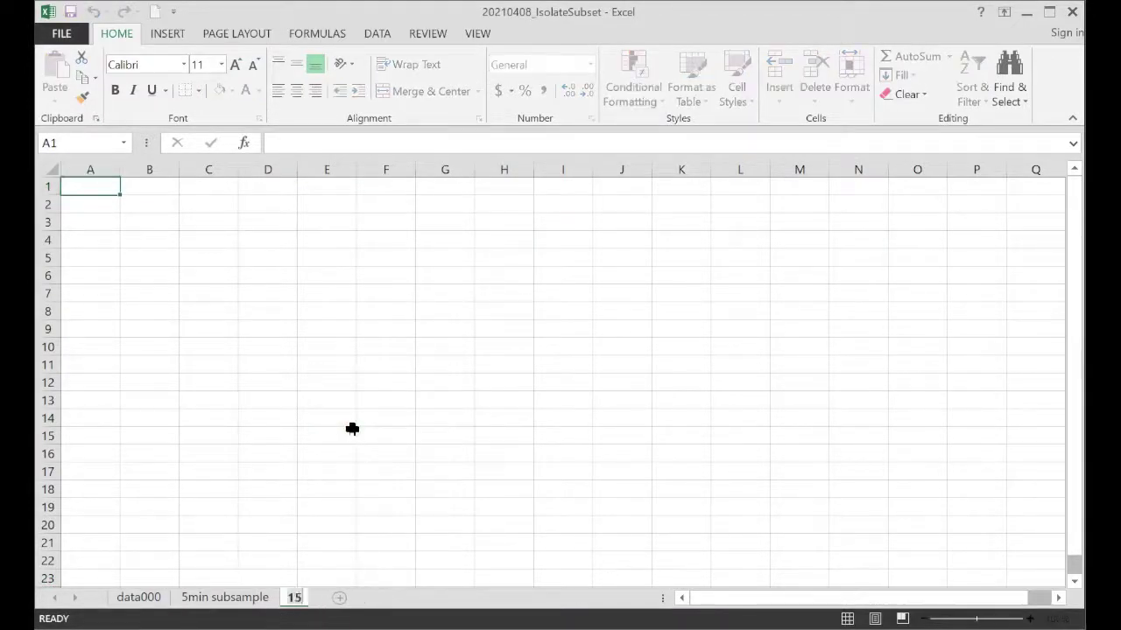
pyautogui.write('minute sub s')
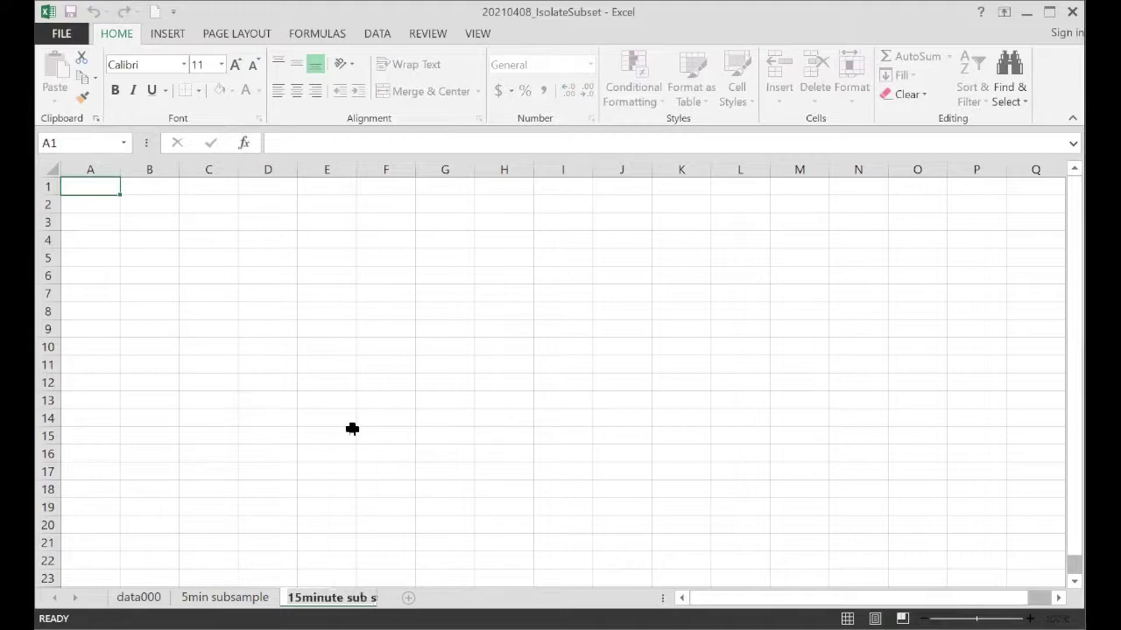
pyautogui.write('ample')
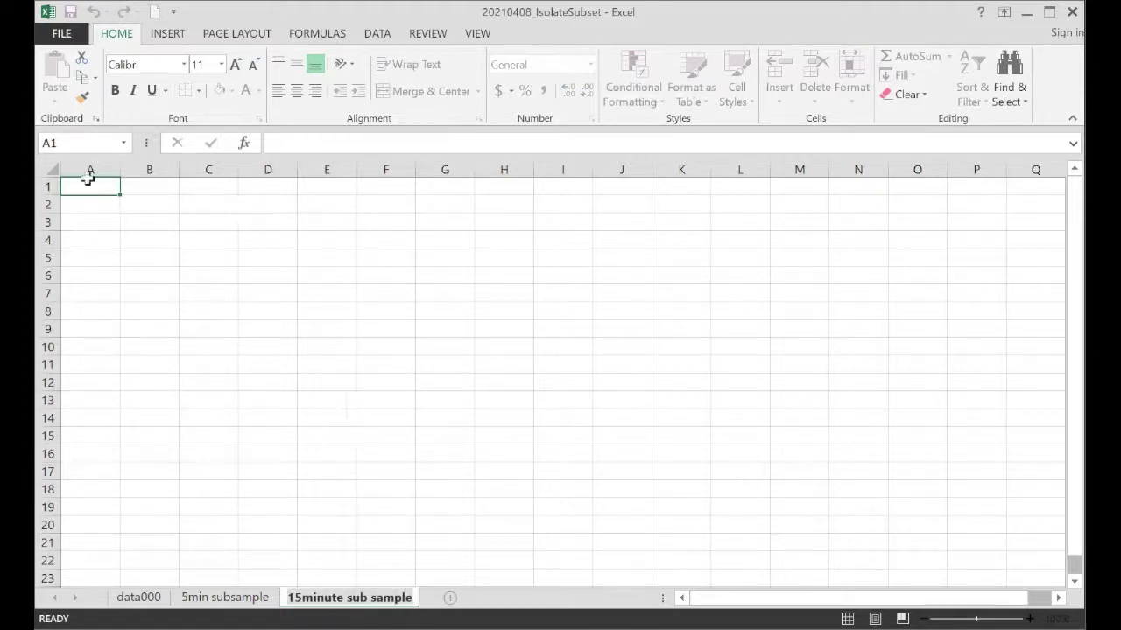
# Step: Paste the copied data at A1 of the 15minute sub sample sheet and widen column A to show the timestamps
pyautogui.click(91, 185)
pyautogui.hotkey('ctrl', 'v')
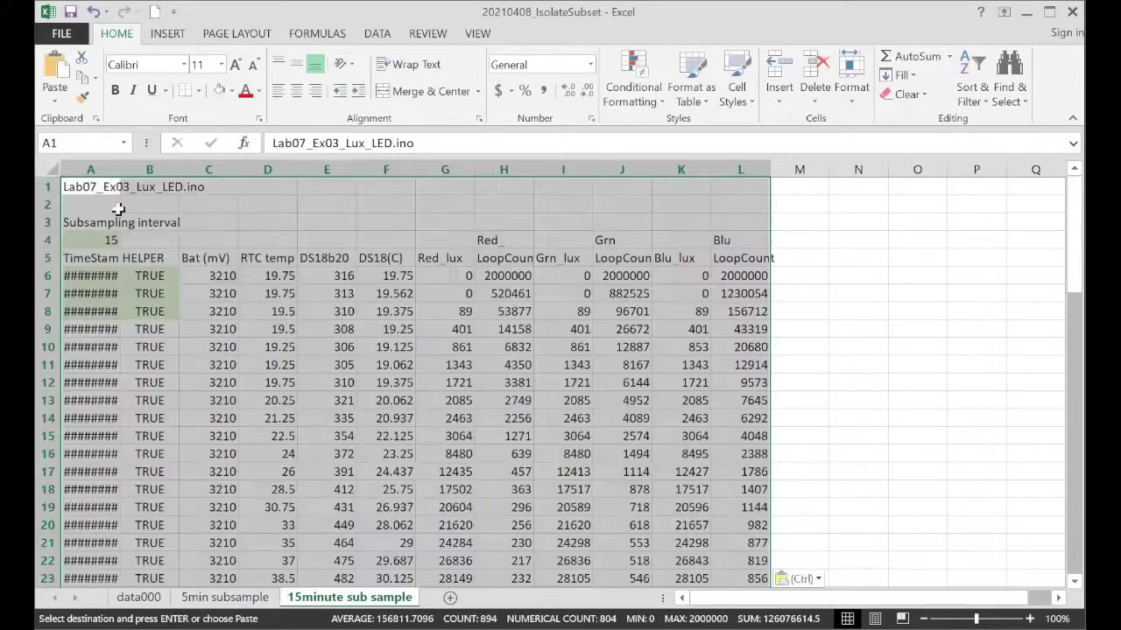
pyautogui.moveTo(114, 171); pyautogui.dragTo(179, 172)
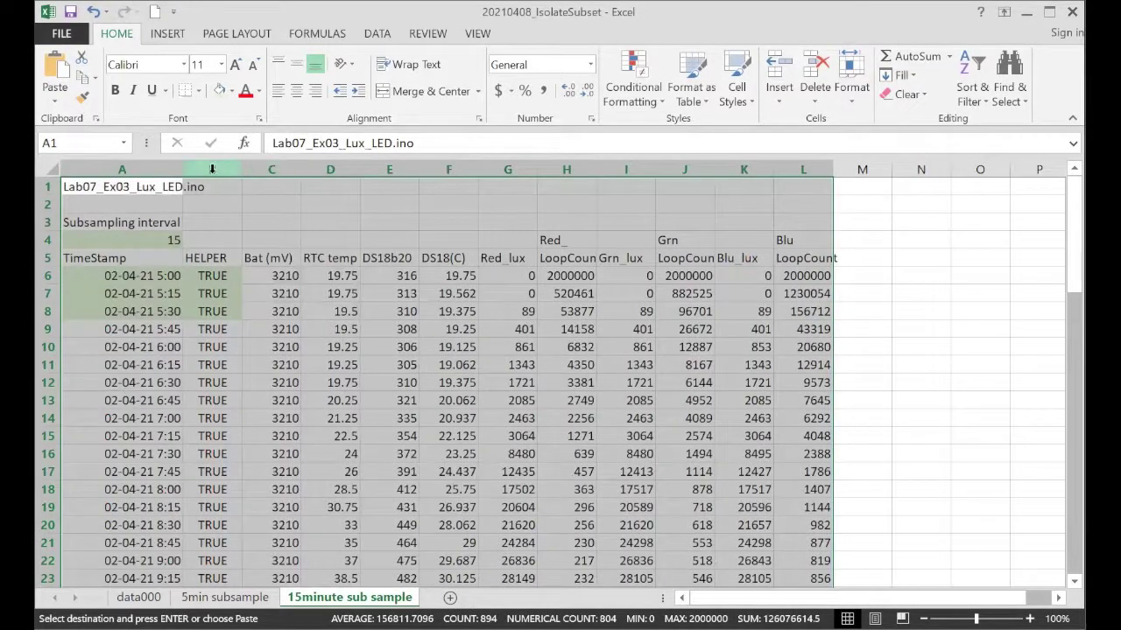
# Step: Delete the HELPER column from the 15minute sub sample sheet
pyautogui.rightClick(213, 170)
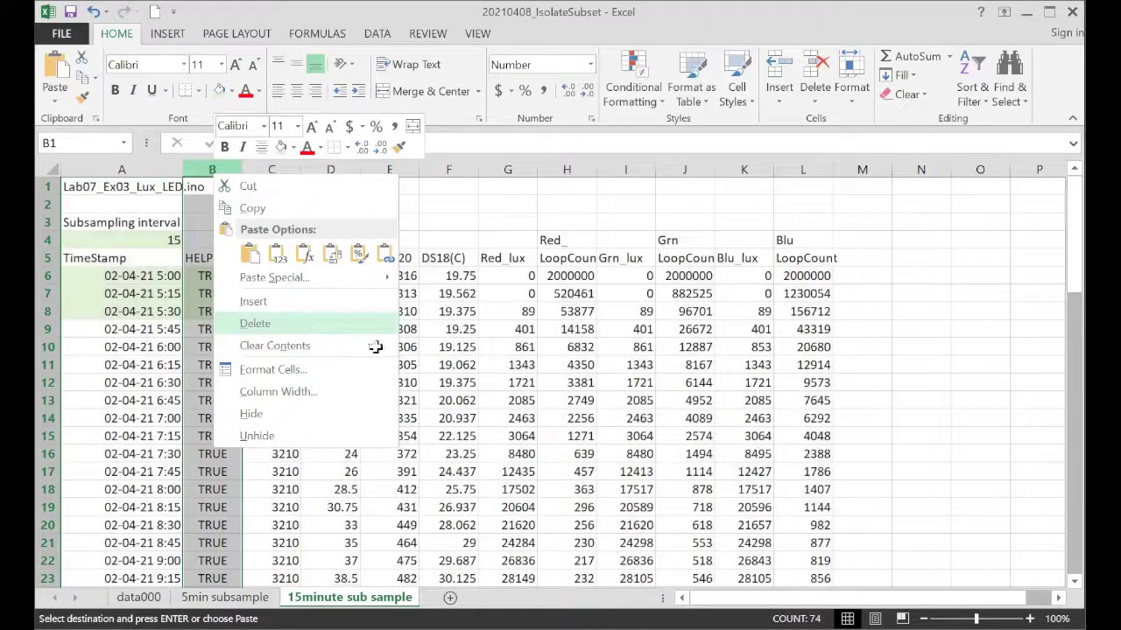
pyautogui.click(300, 325)
# Step: Set the subsampling interval in cell A4 of the data000 sheet to 30 and remove the green fill from A7:B7
pyautogui.click(140, 597)
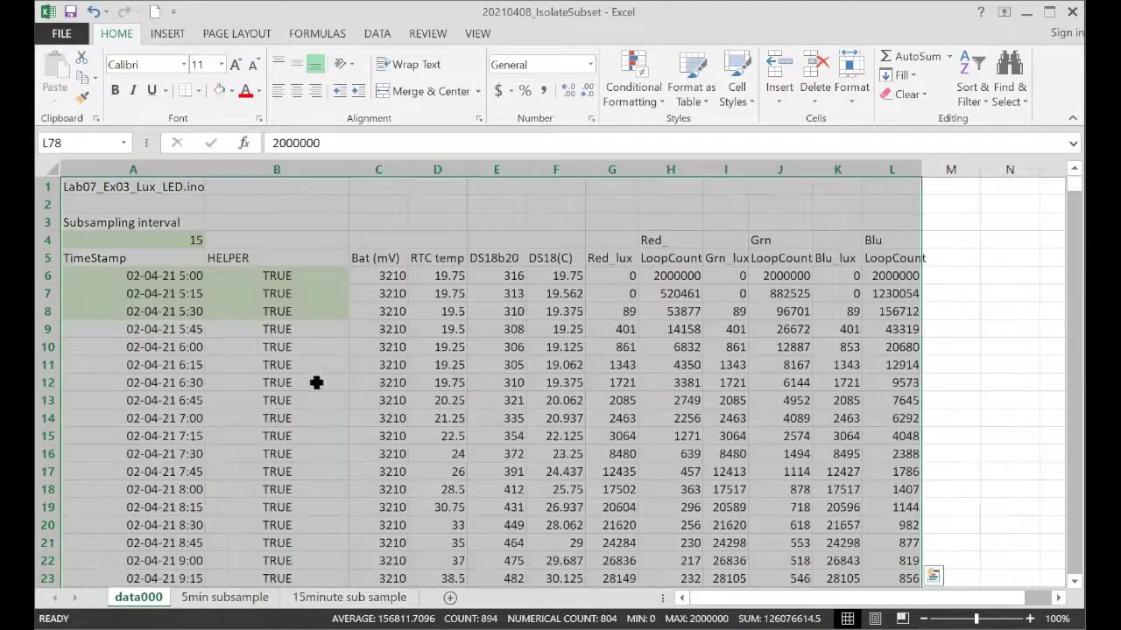
pyautogui.click(179, 226)
pyautogui.click(184, 240)
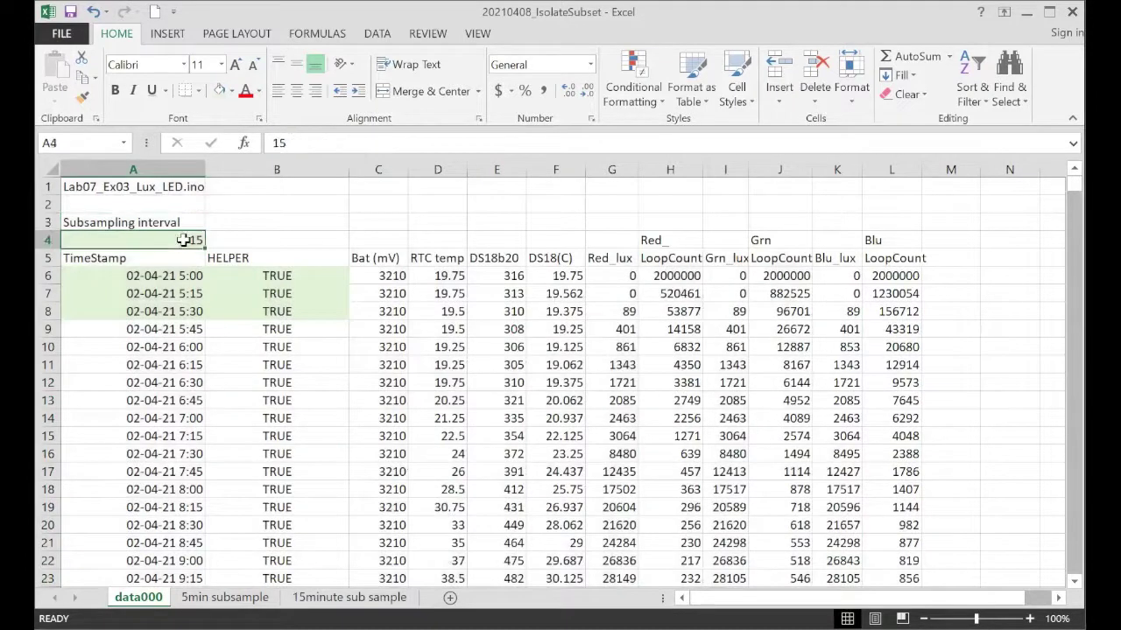
pyautogui.write('30')
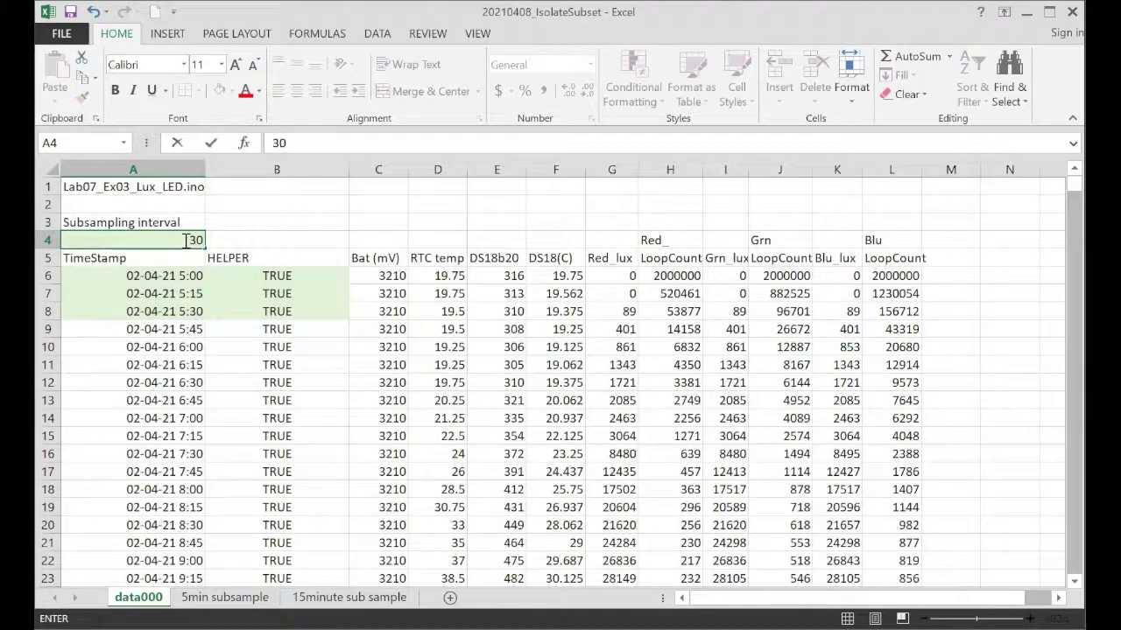
pyautogui.press('Return')
pyautogui.click(119, 294)
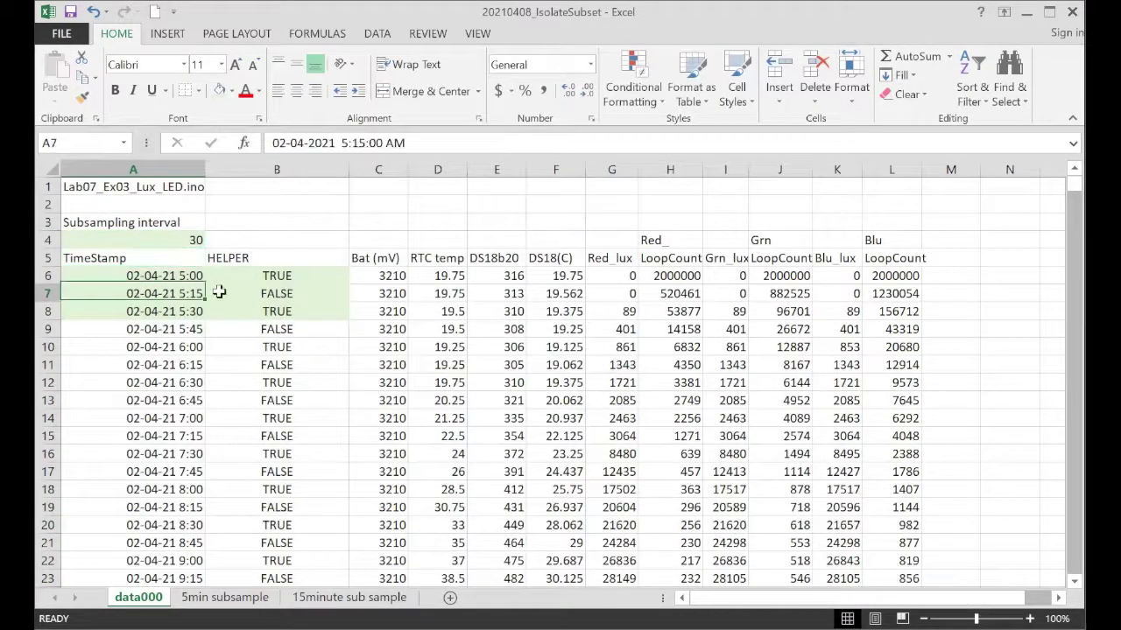
pyautogui.keyDown('shift'); pyautogui.click(219, 293); pyautogui.keyUp('shift')
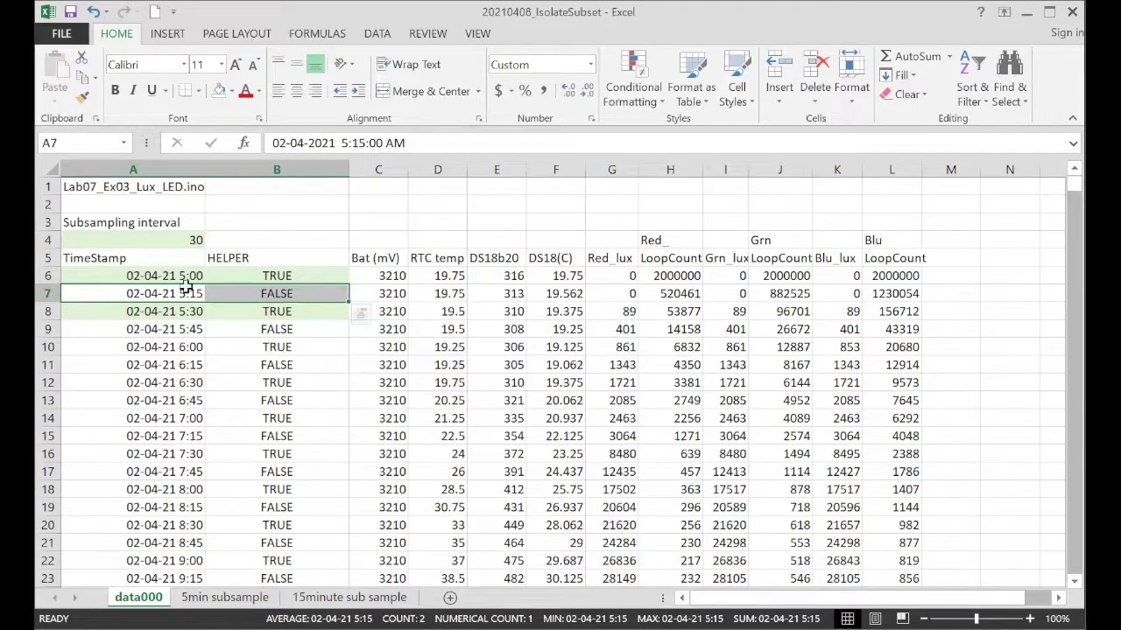
# Step: Re-sort the data000 table by HELPER largest to smallest, then by TimeStamp oldest to newest, for the 30-minute interval
pyautogui.click(116, 257)
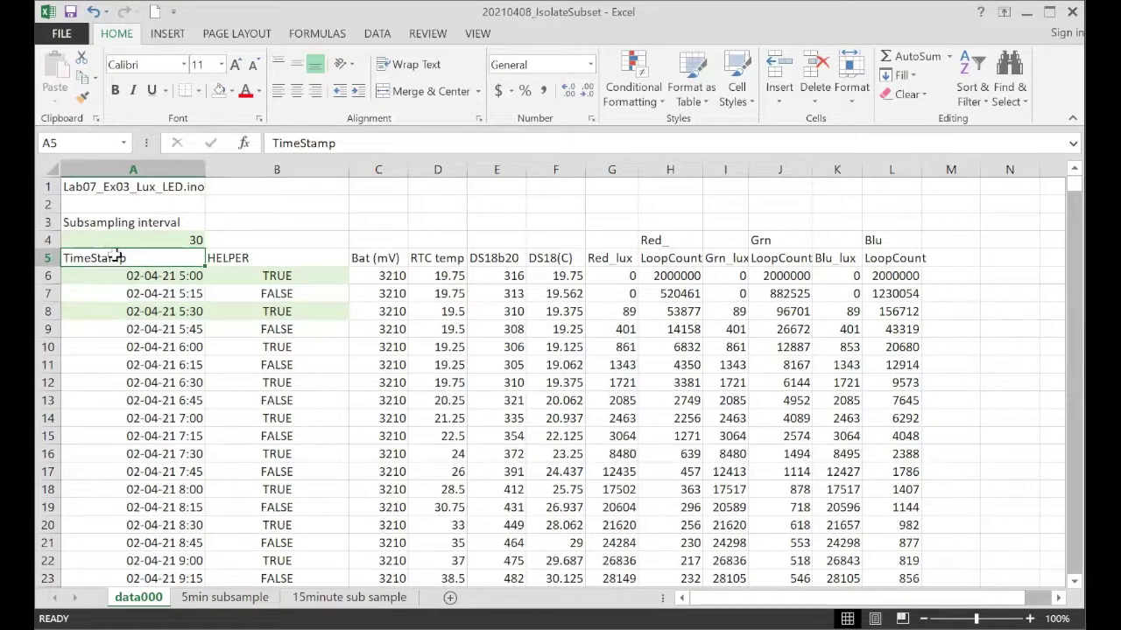
pyautogui.hotkey('ctrl', 'a')
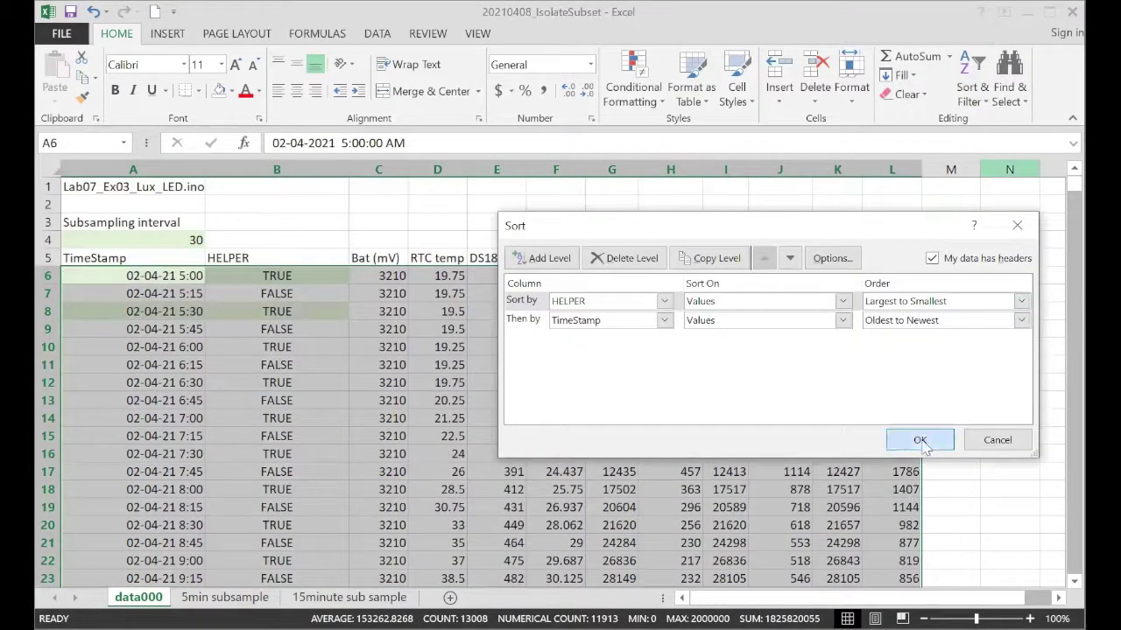
pyautogui.click(919, 440)
# Step: Copy the range A1:L42 on the data000 sheet, ending at the last row flagged TRUE
pyautogui.scroll(-10, 350, 394)
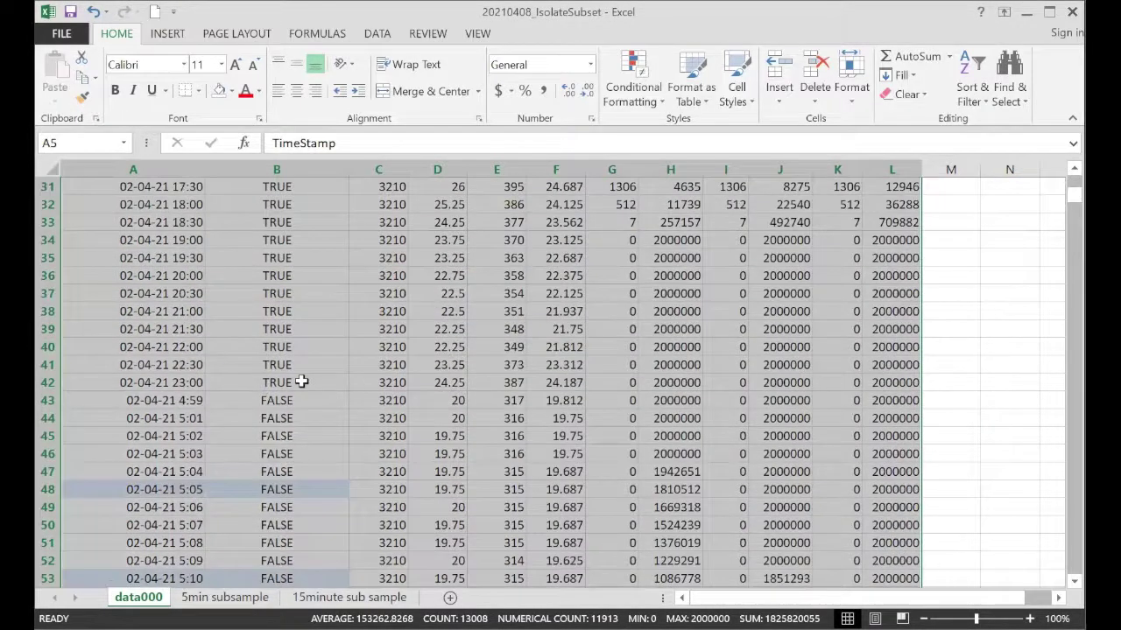
pyautogui.click(895, 382)
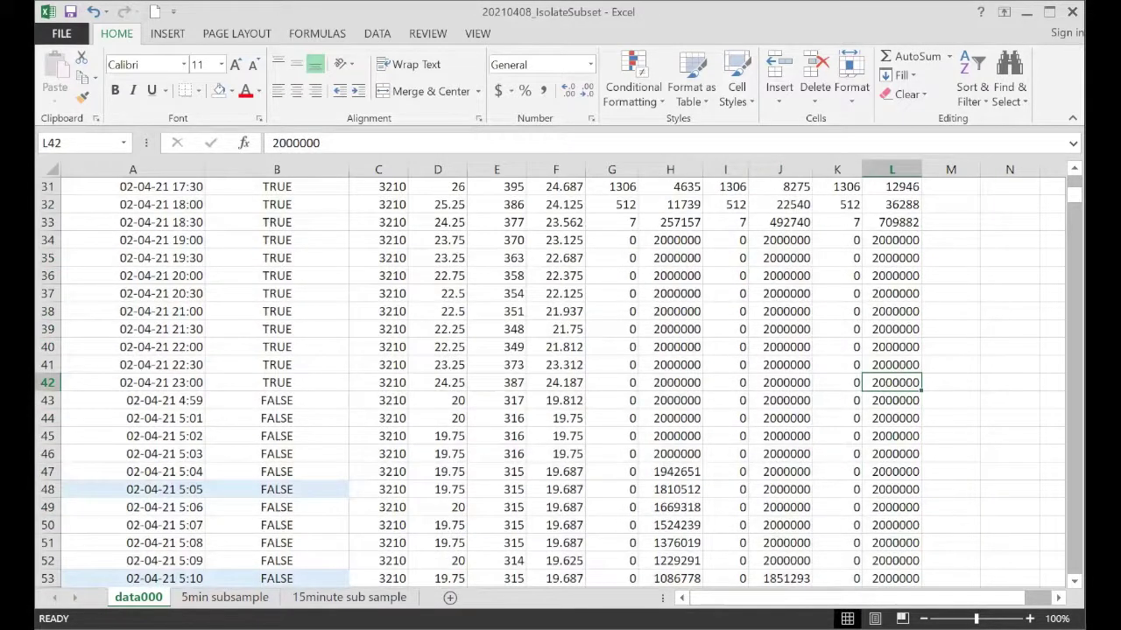
pyautogui.hotkey('ctrl', 'shift', 'Home')
pyautogui.hotkey('ctrl', 'c')
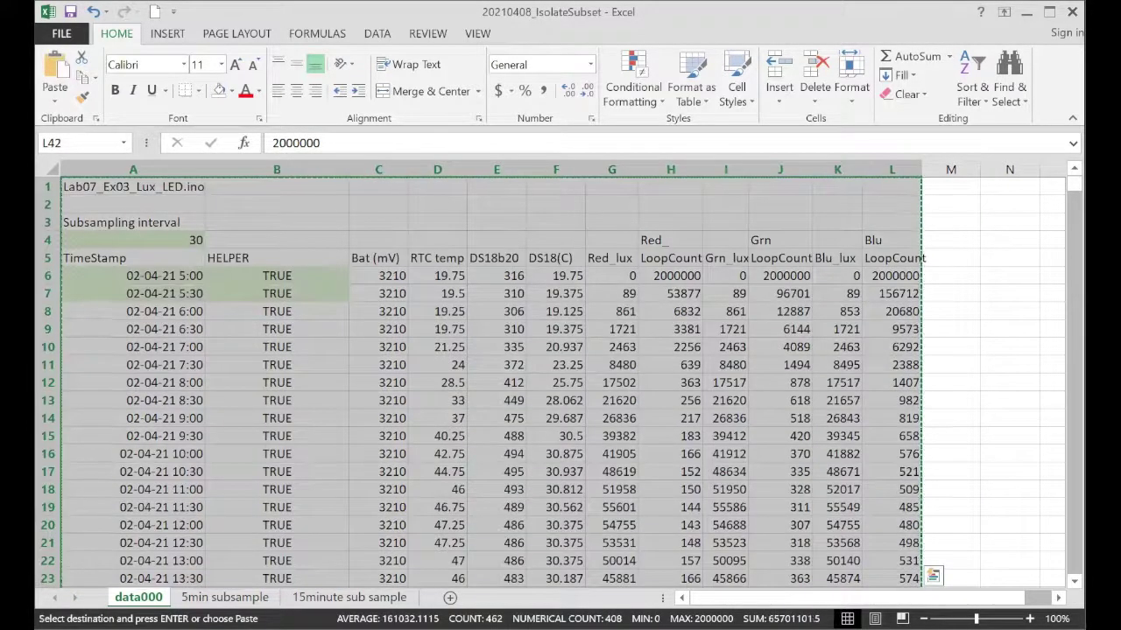
# Step: Add a new worksheet after data000 and rename it "30 min"
pyautogui.click(450, 597)
pyautogui.doubleClick(198, 597)
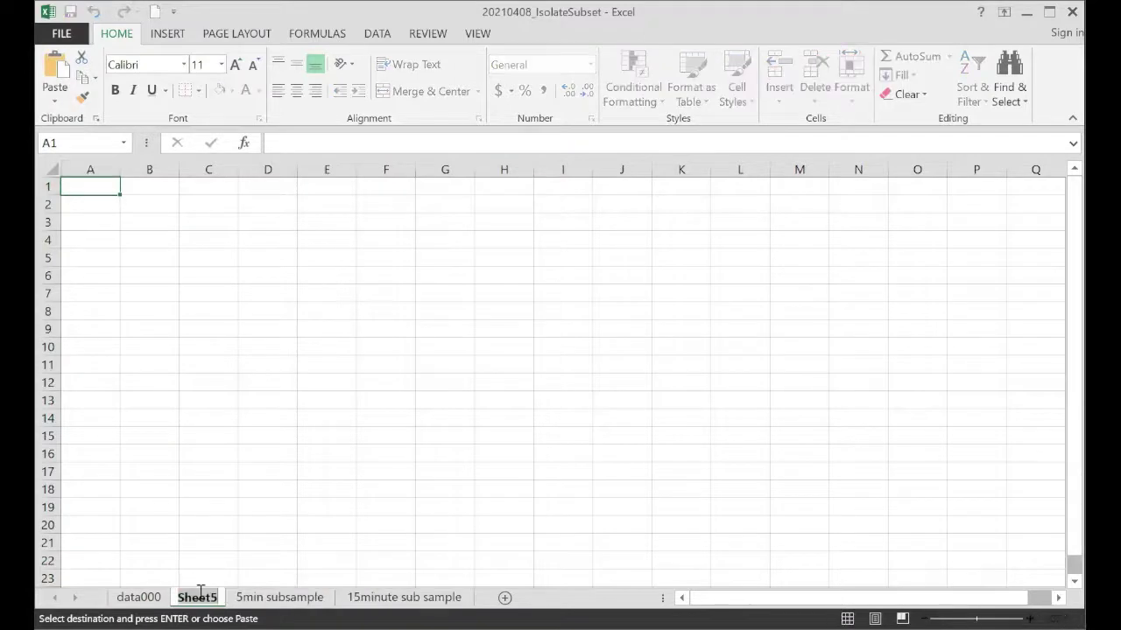
pyautogui.write('30 min')
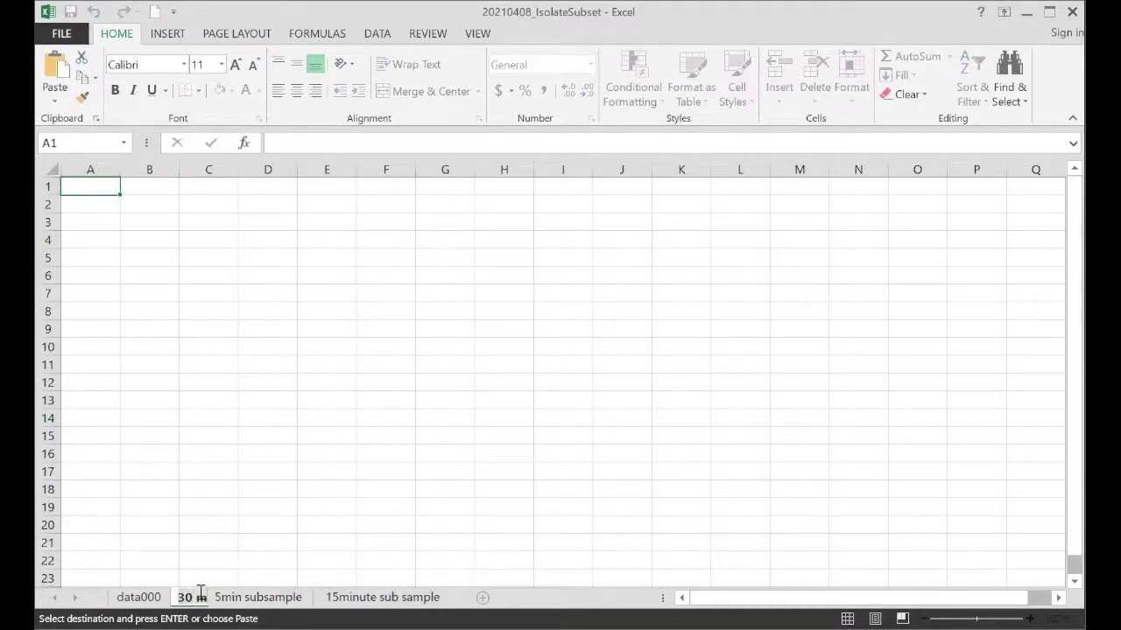
# Step: Paste the copied data at A1 of the 30 min sheet and auto-fit the width of column A
pyautogui.click(85, 187)
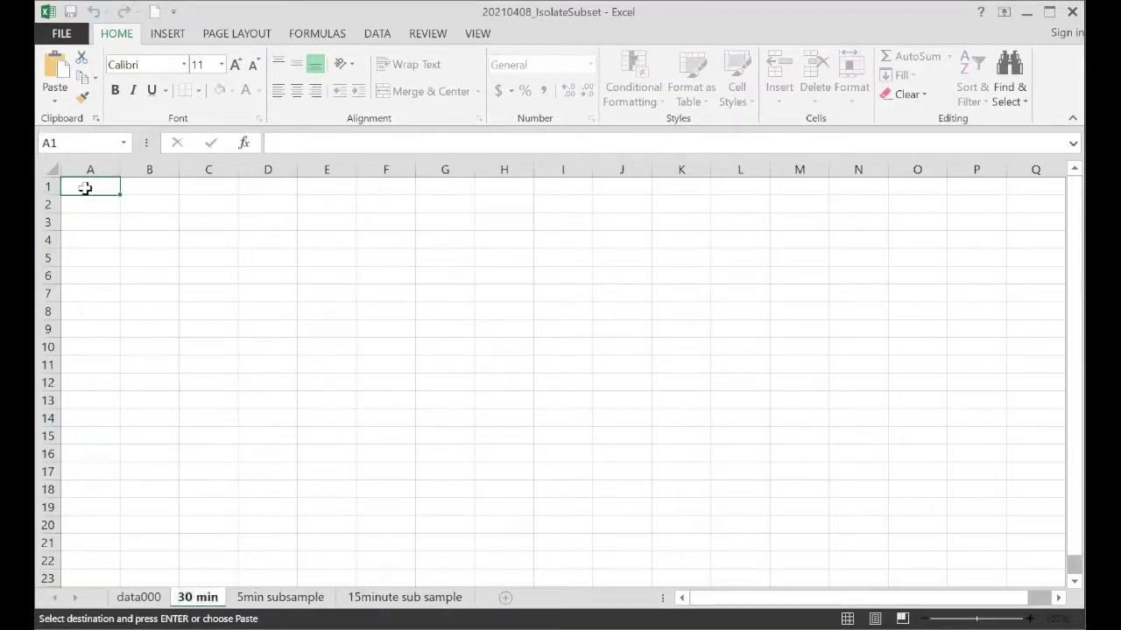
pyautogui.hotkey('ctrl', 'v')
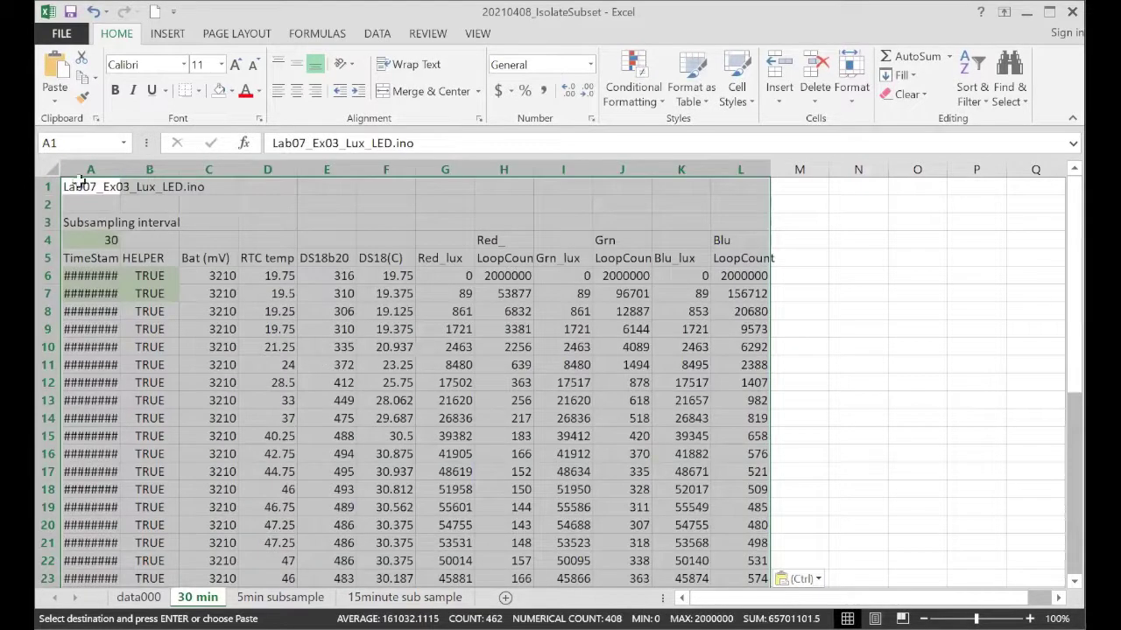
pyautogui.doubleClick(121, 169)
# Step: Delete the HELPER column from the 30 min sheet and move that sheet to the end, after 15minute sub sample
pyautogui.click(222, 169)
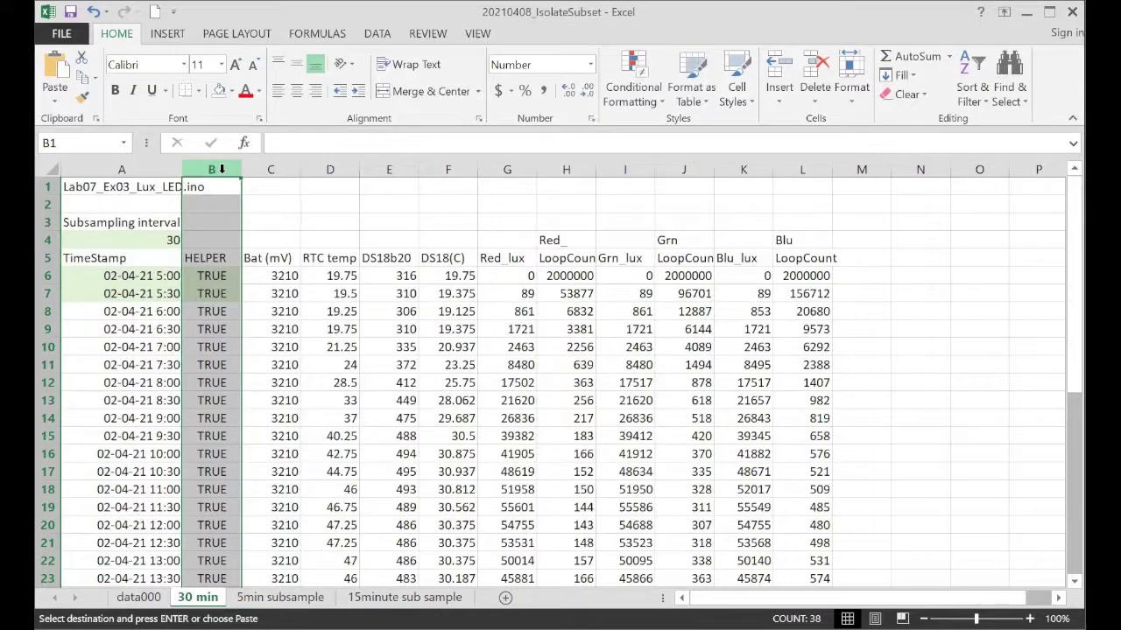
pyautogui.rightClick(222, 169)
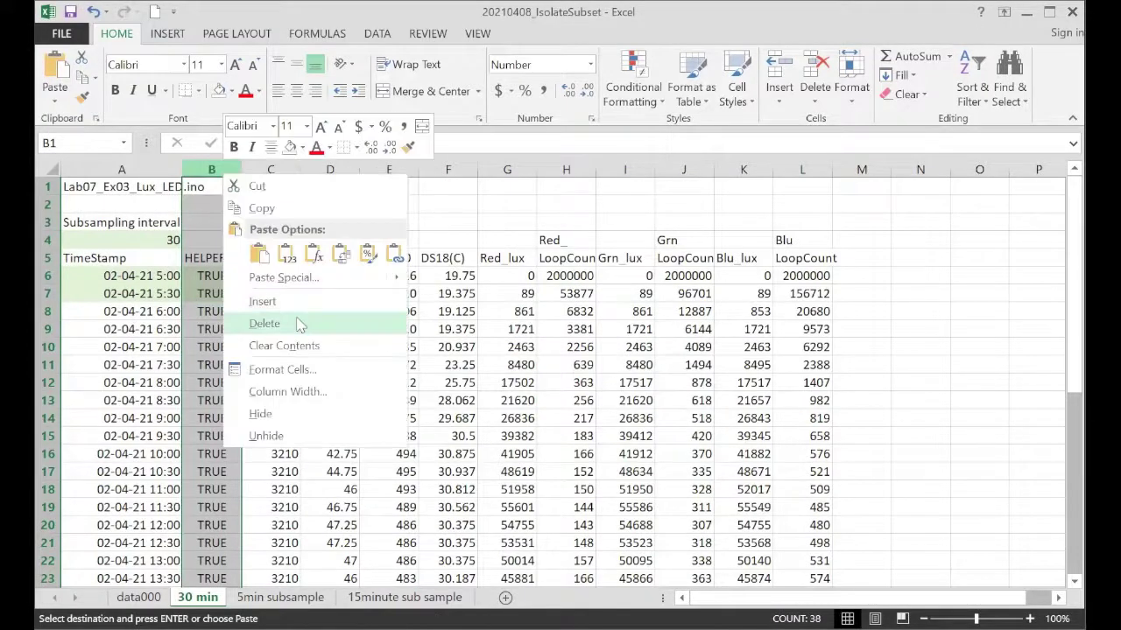
pyautogui.click(264, 324)
pyautogui.moveTo(348, 595); pyautogui.dragTo(489, 595)
pyautogui.click(436, 599)
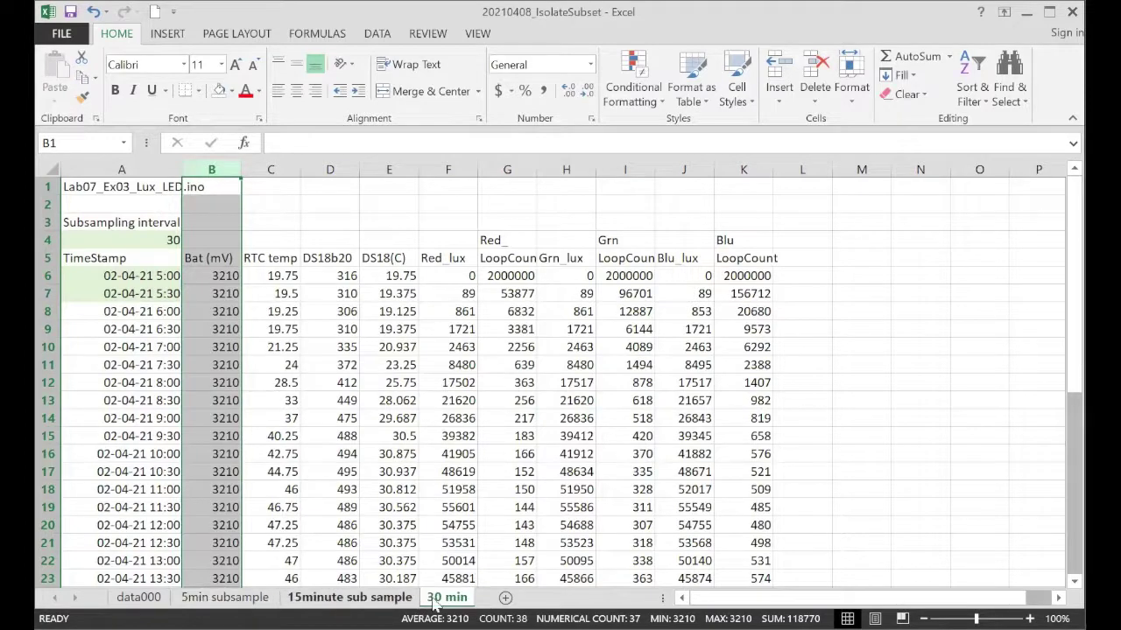
# Step: Delete the HELPER column from the data000 sheet
pyautogui.click(138, 597)
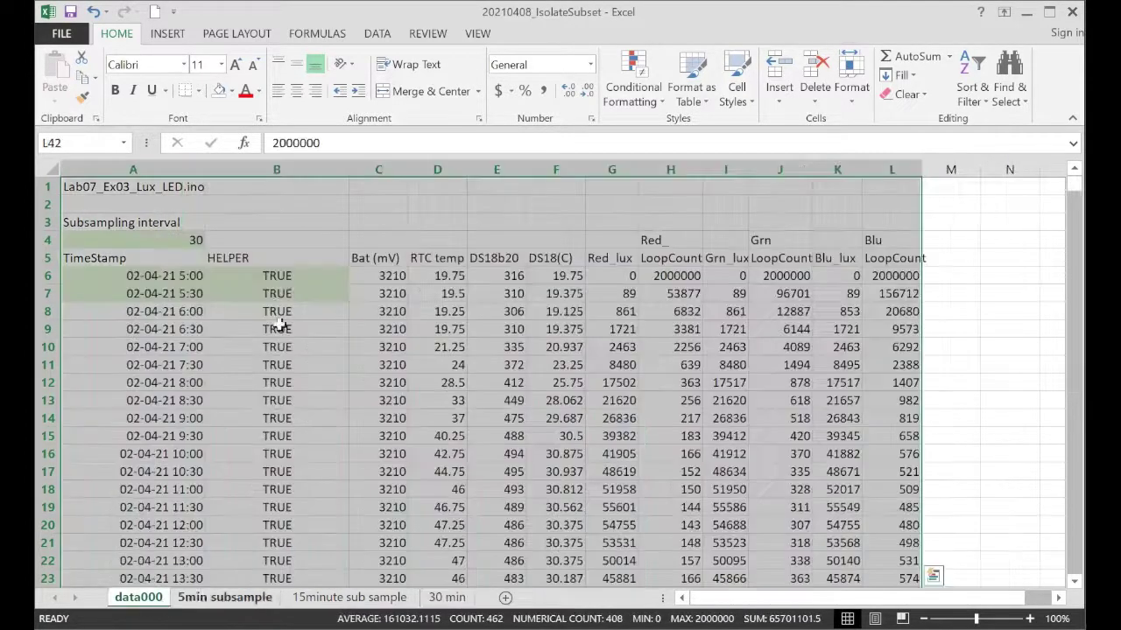
pyautogui.rightClick(278, 169)
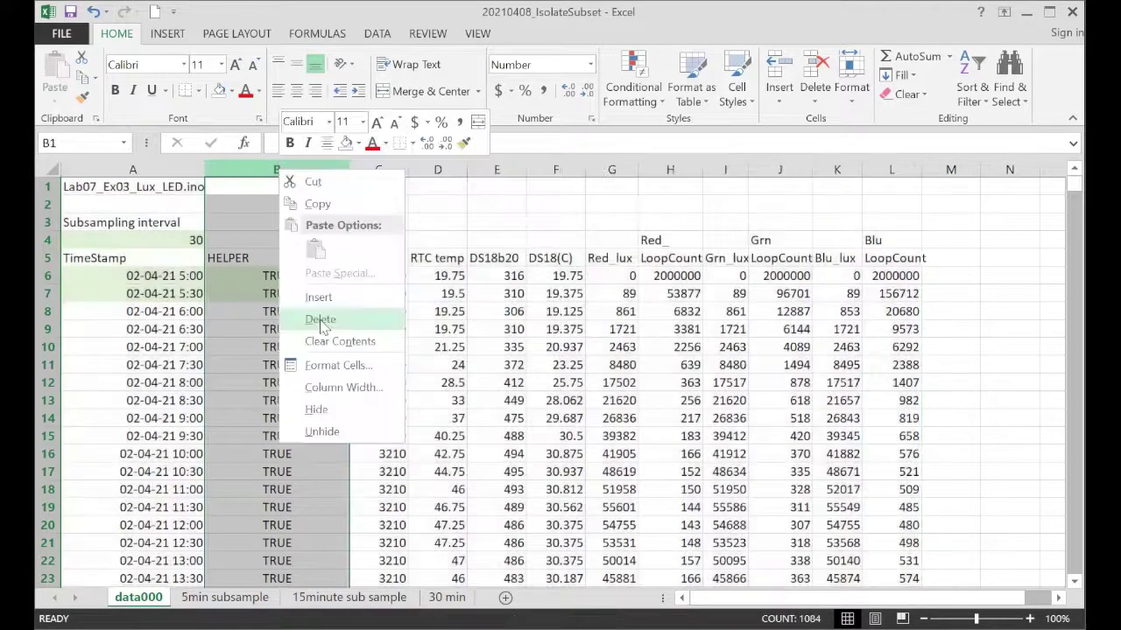
pyautogui.click(320, 320)
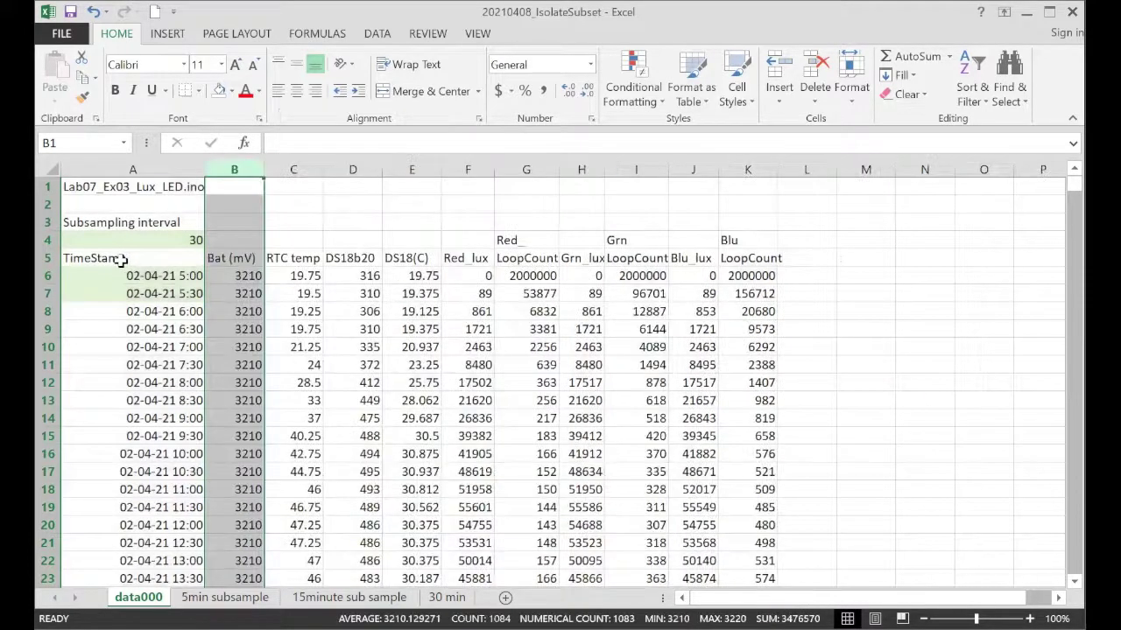
# Step: Sort the data000 table from the header row A5 through K1088 by TimeStamp values, oldest to newest
pyautogui.click(117, 259)
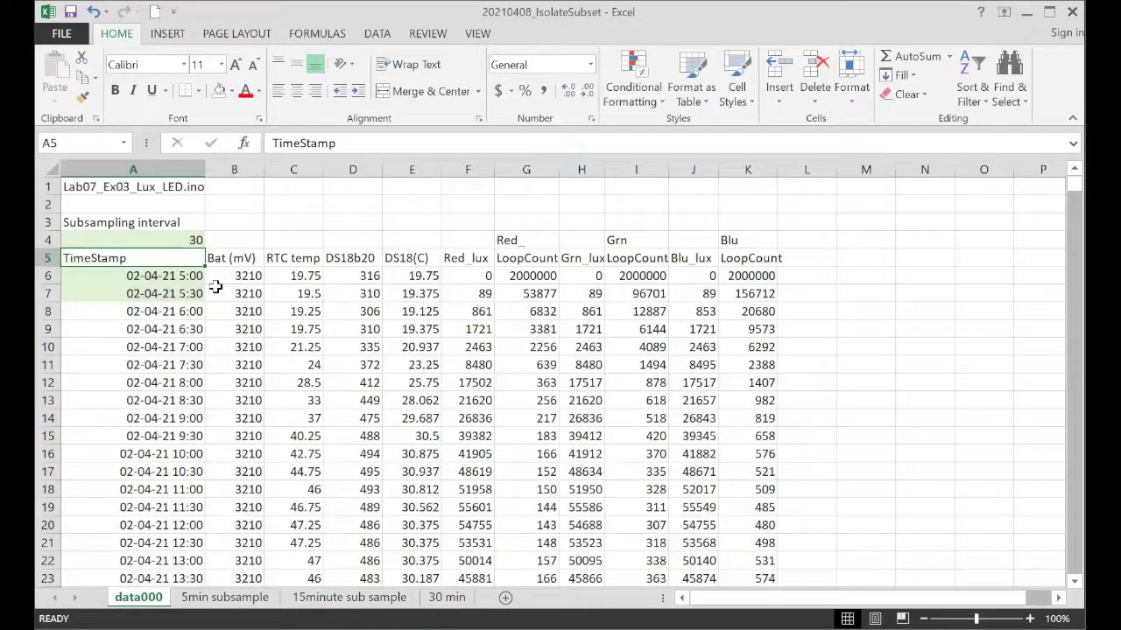
pyautogui.hotkey('ctrl', 'shift', 'End')
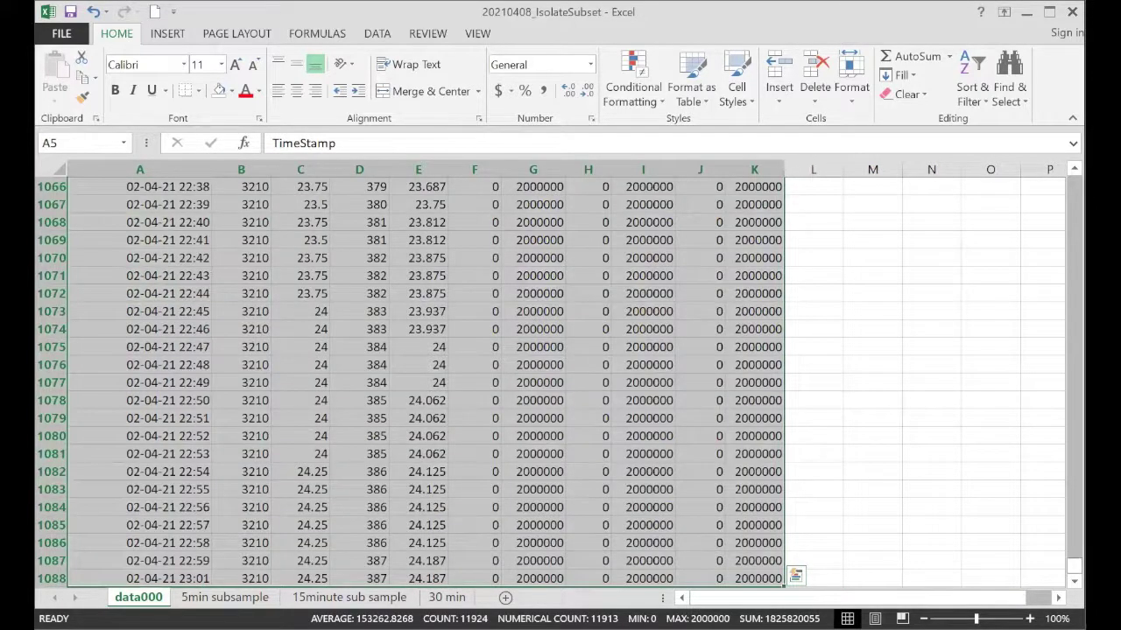
pyautogui.hotkey('ctrl', 'BackSpace')
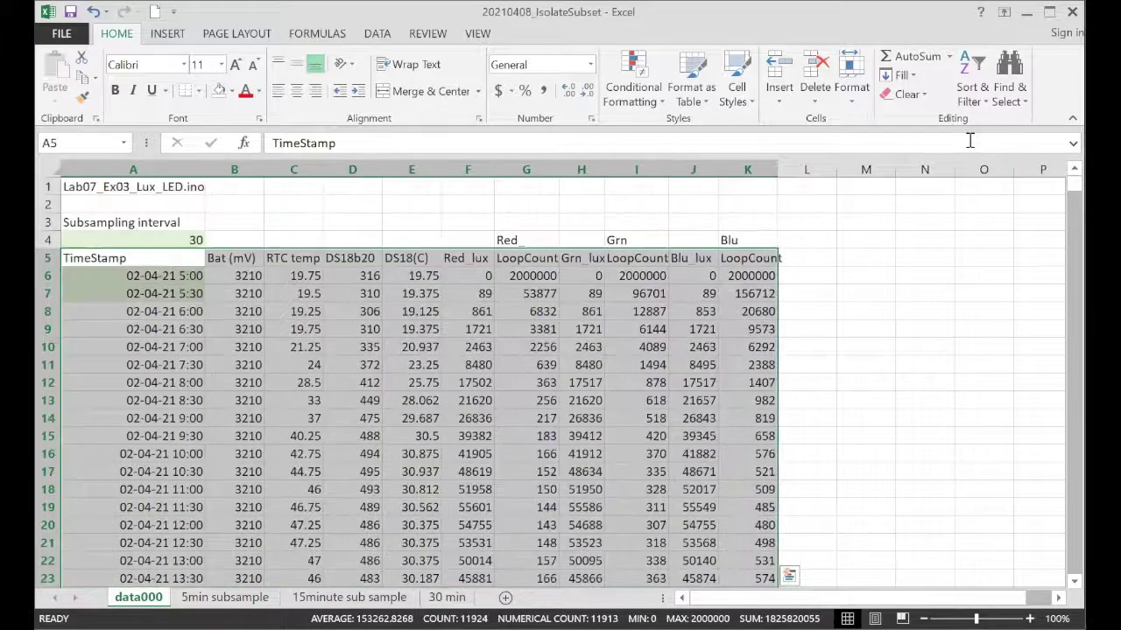
pyautogui.hotkey('alt', 'a')
pyautogui.press('s')
pyautogui.press('s')
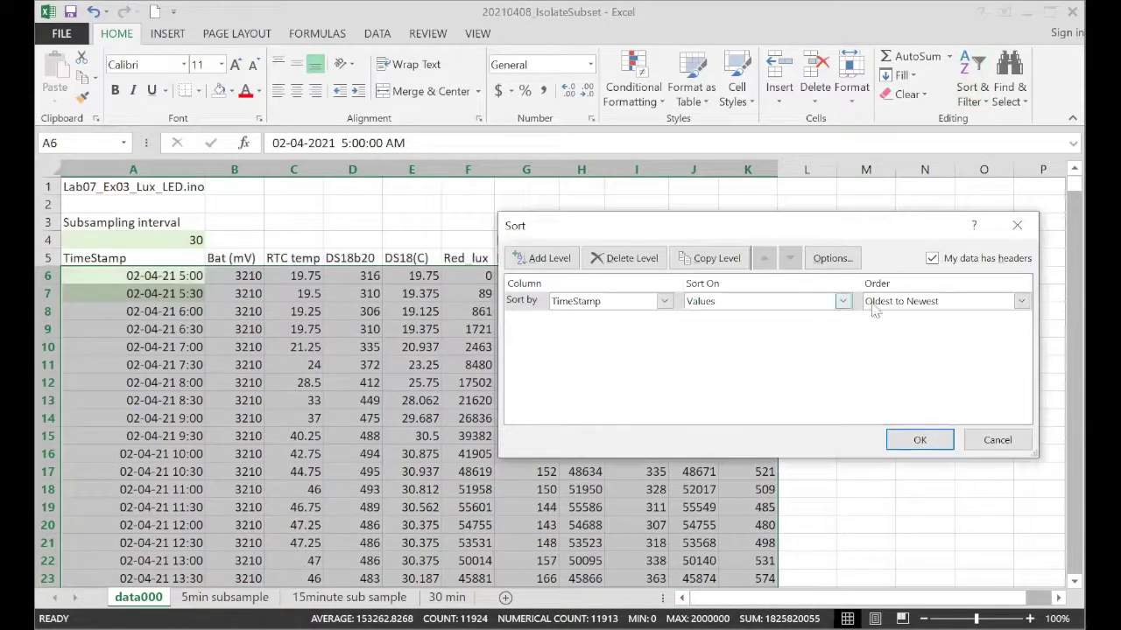
pyautogui.click(919, 441)
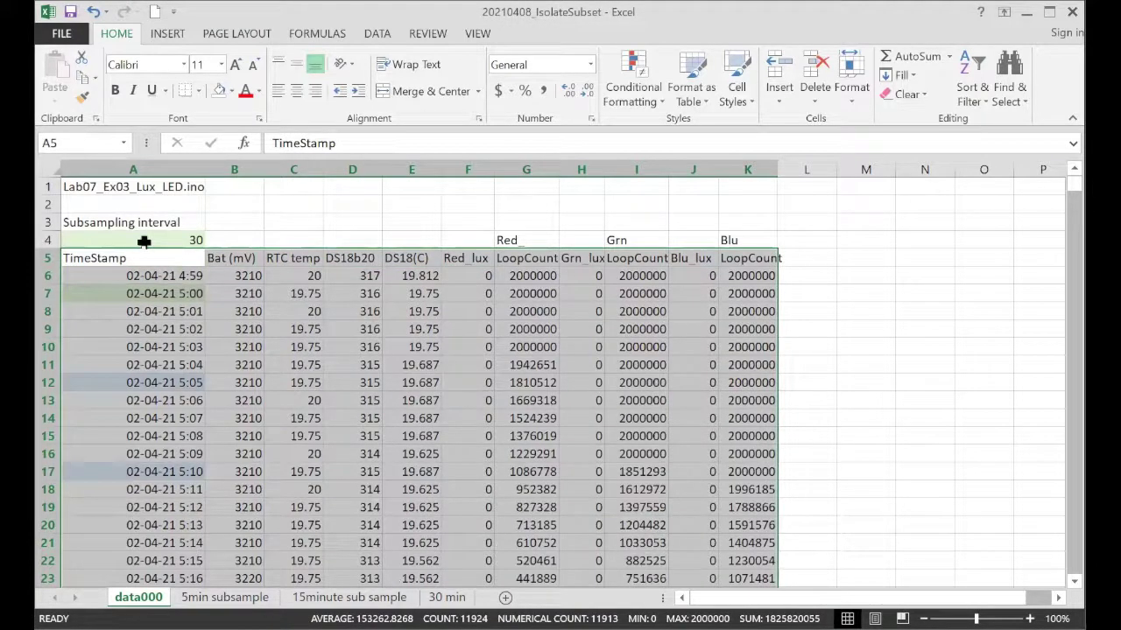
# Step: Remove the highlight fill from cells A4:A17 on the data000 sheet
pyautogui.moveTo(144, 241); pyautogui.dragTo(167, 470)
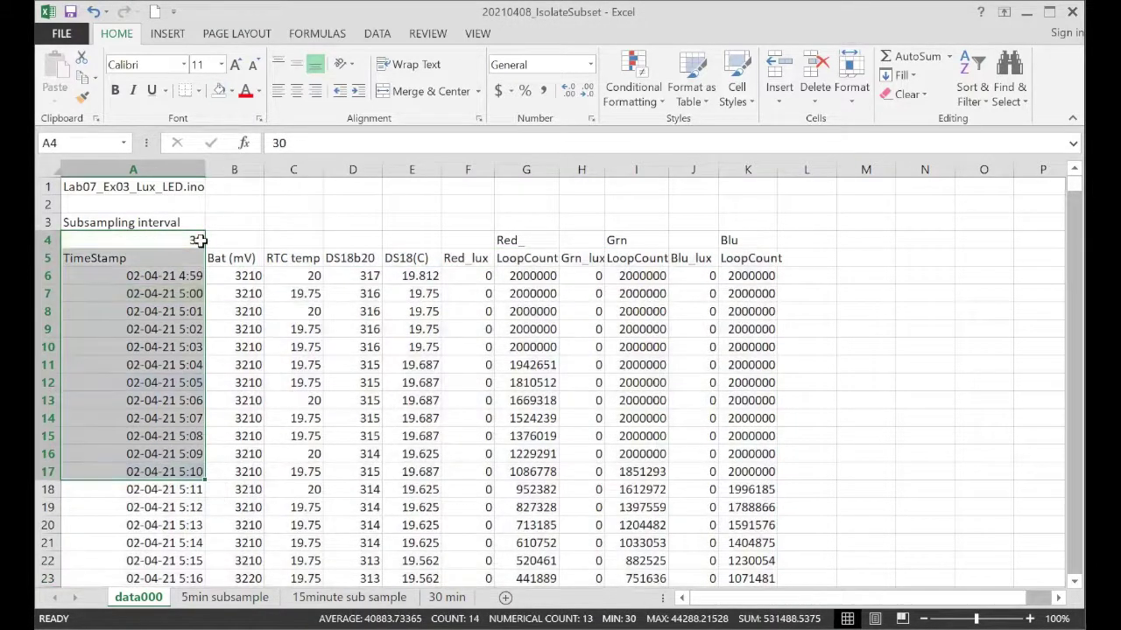
pyautogui.click(234, 223)
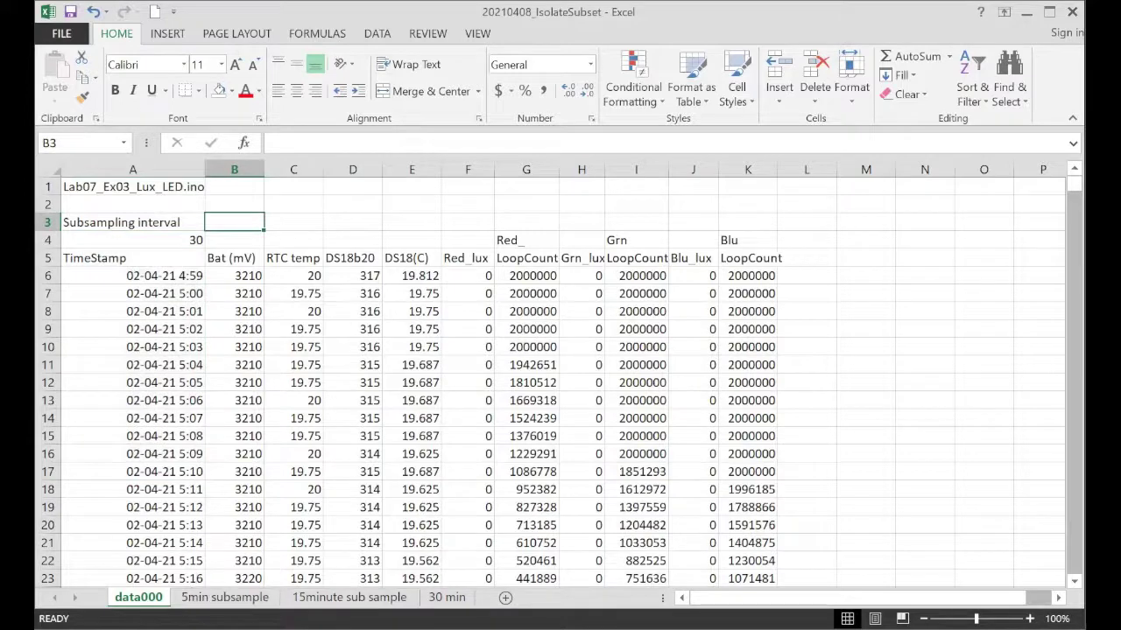